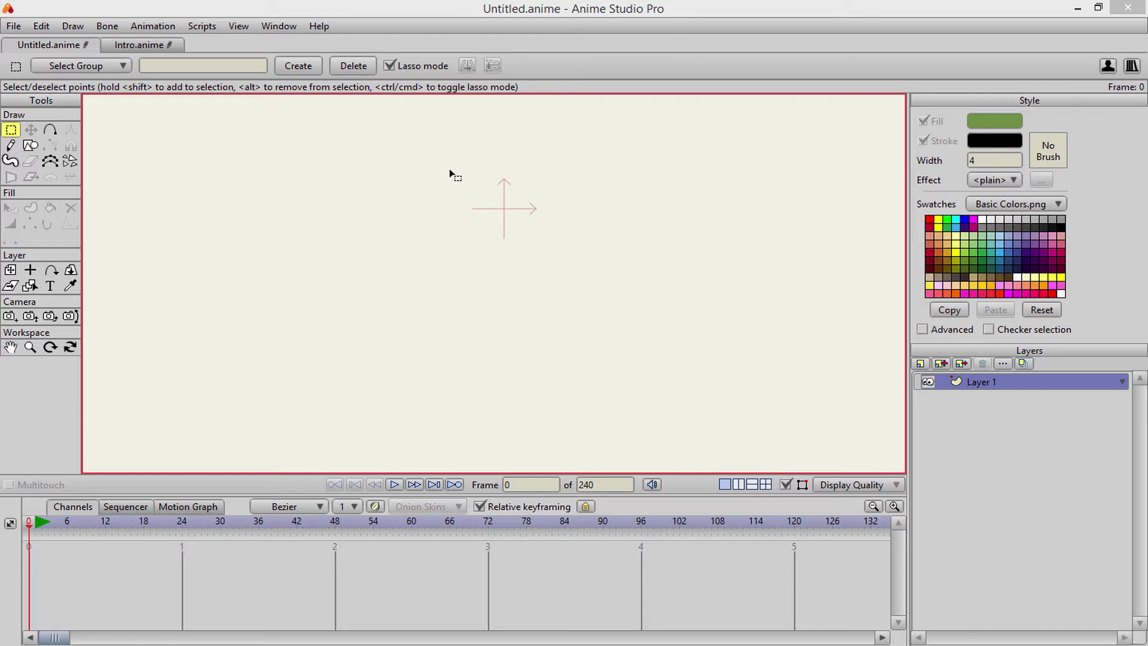
Add a bone layer named Layer 2 above Layer 1 in the Untitled document.
{"action": "left_click", "coordinate": [134, 45]}
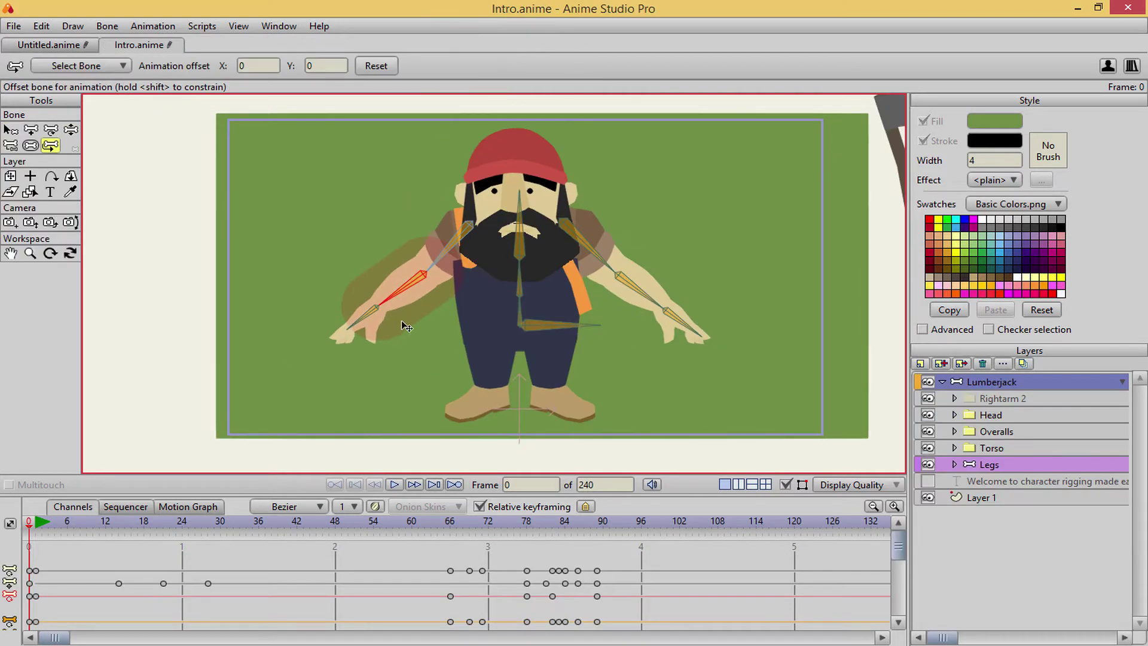
{"action": "left_click", "coordinate": [47, 45]}
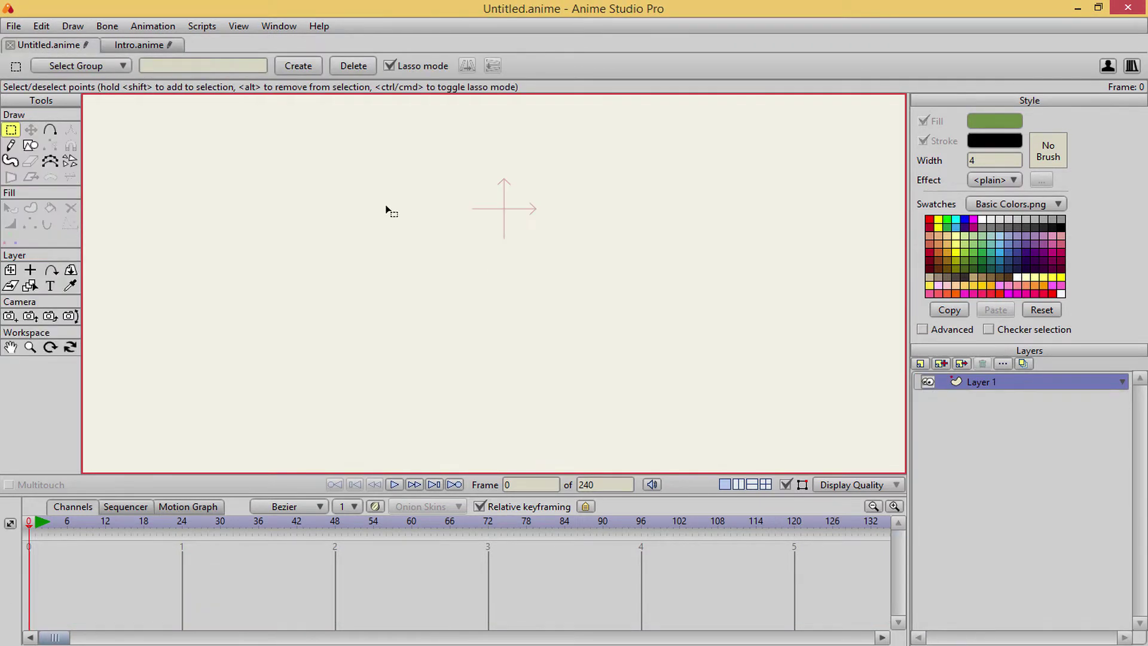
{"action": "left_click", "coordinate": [920, 365]}
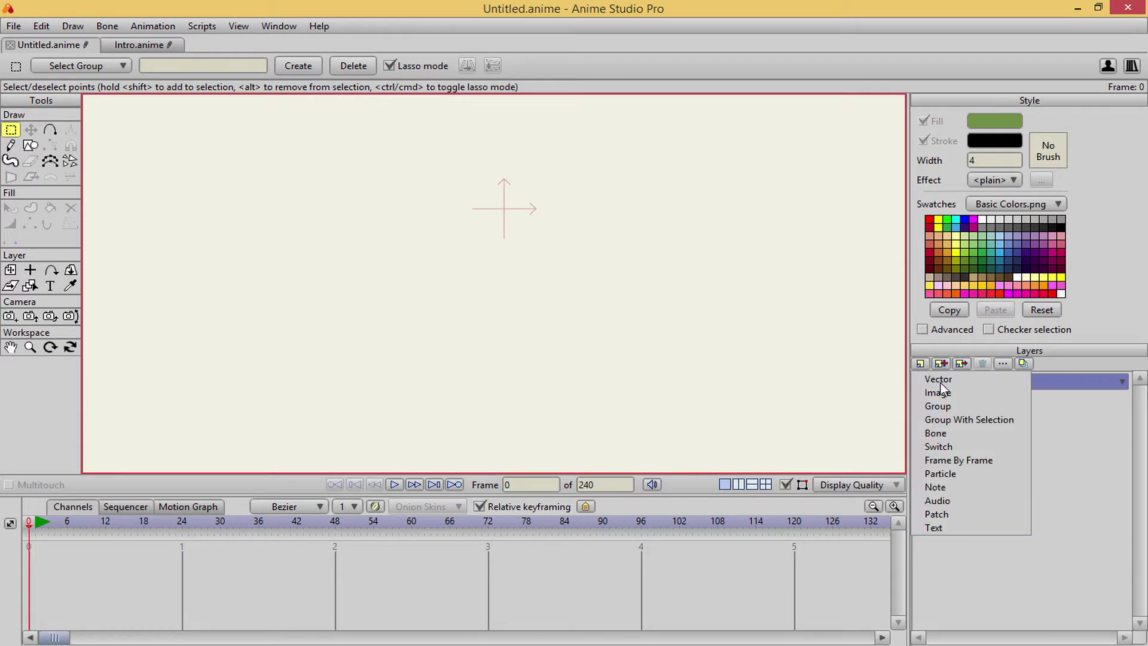
{"action": "left_click", "coordinate": [934, 437]}
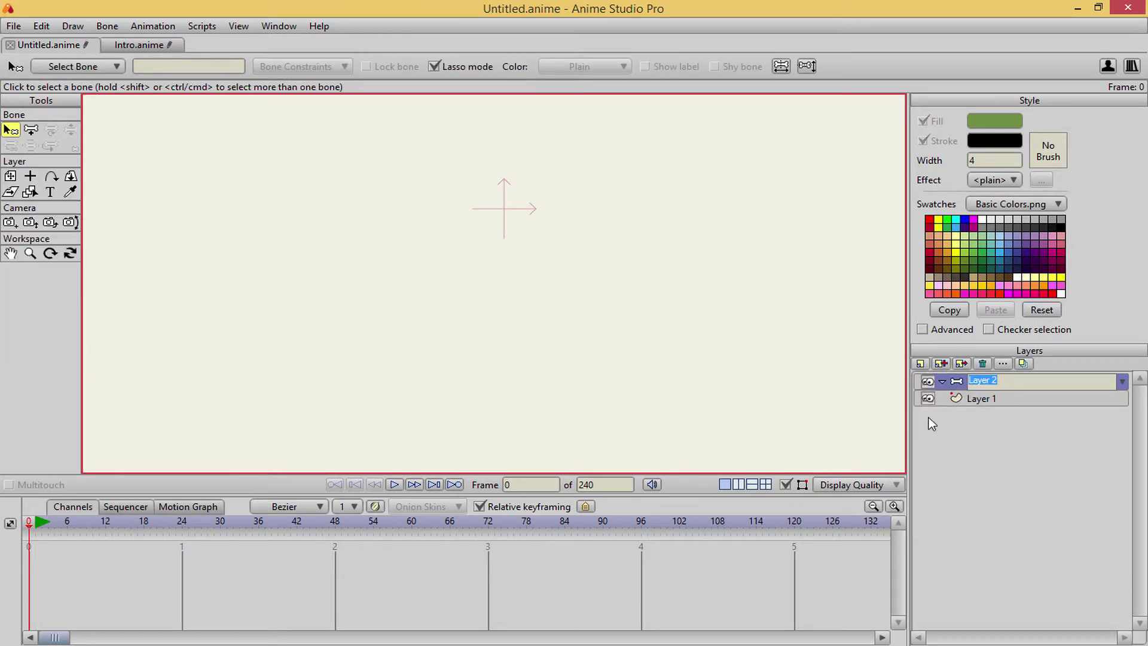
{"action": "key", "text": "Return"}
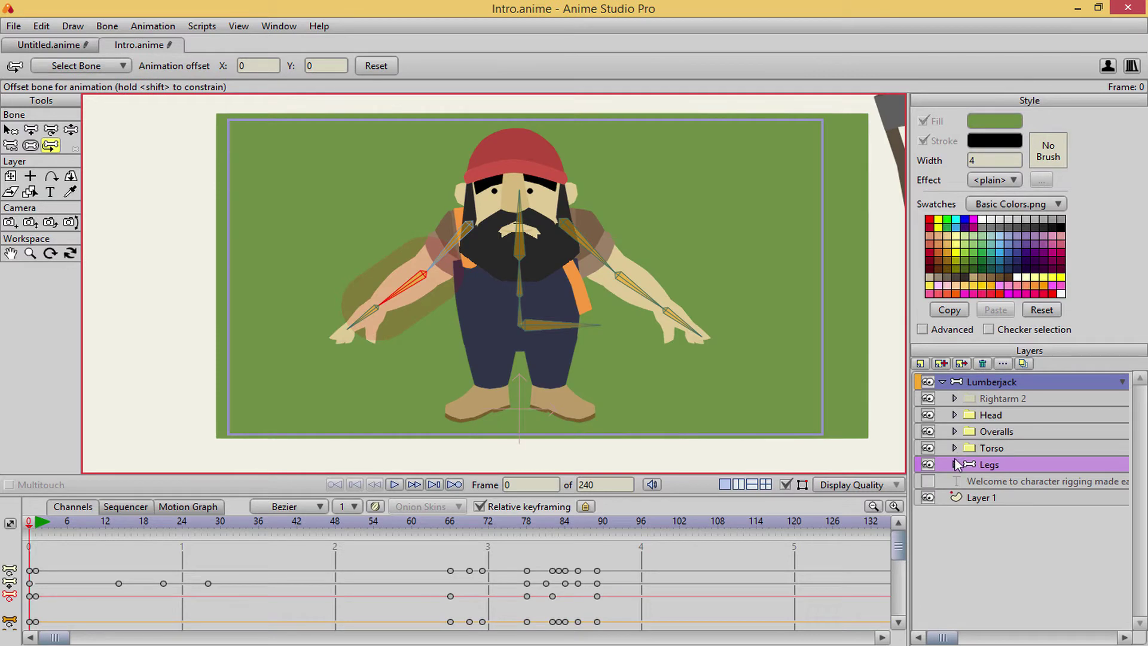
{"action": "left_click", "coordinate": [956, 450]}
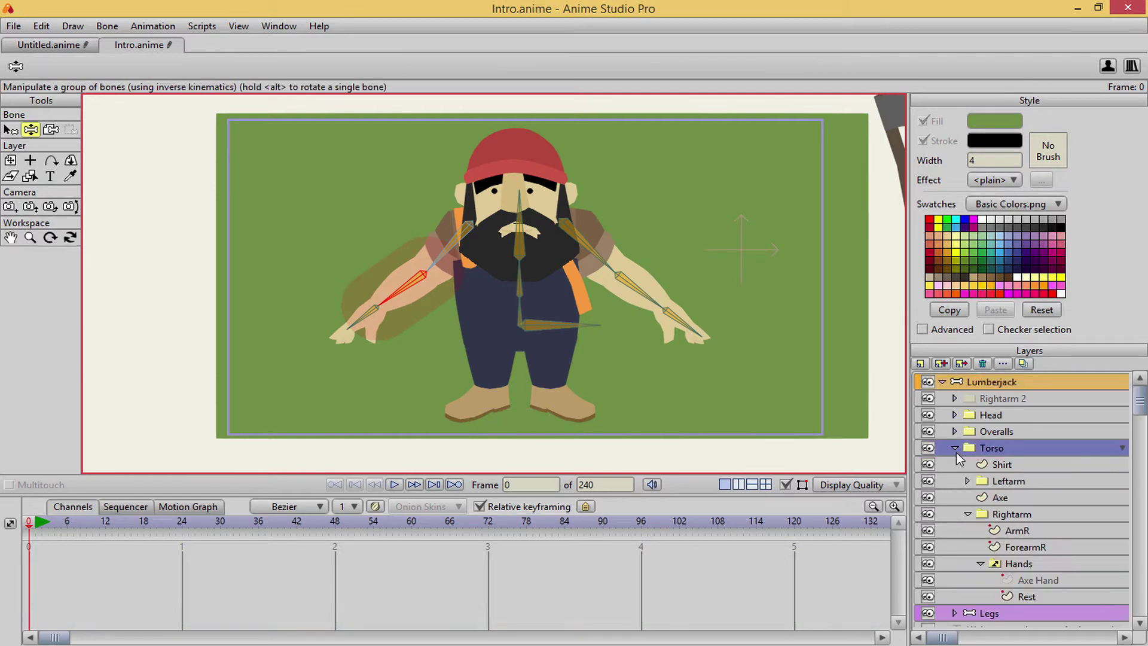
{"action": "left_click", "coordinate": [956, 450]}
{"action": "left_click", "coordinate": [955, 450]}
{"action": "left_click", "coordinate": [956, 449]}
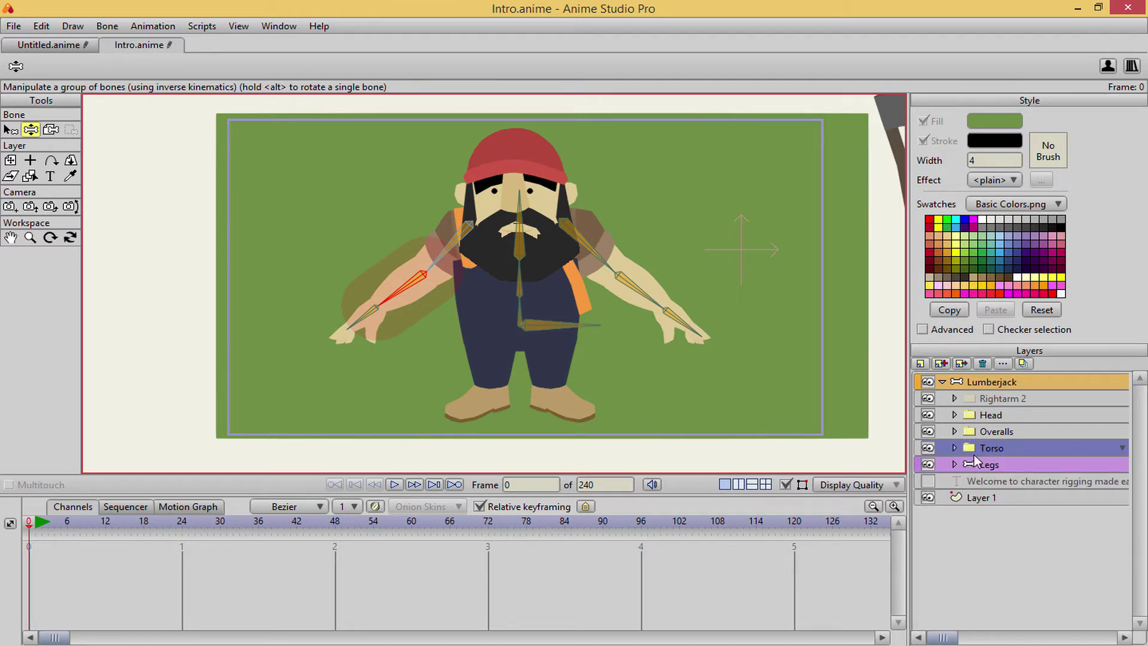
{"action": "left_click", "coordinate": [948, 383]}
{"action": "left_click", "coordinate": [943, 382]}
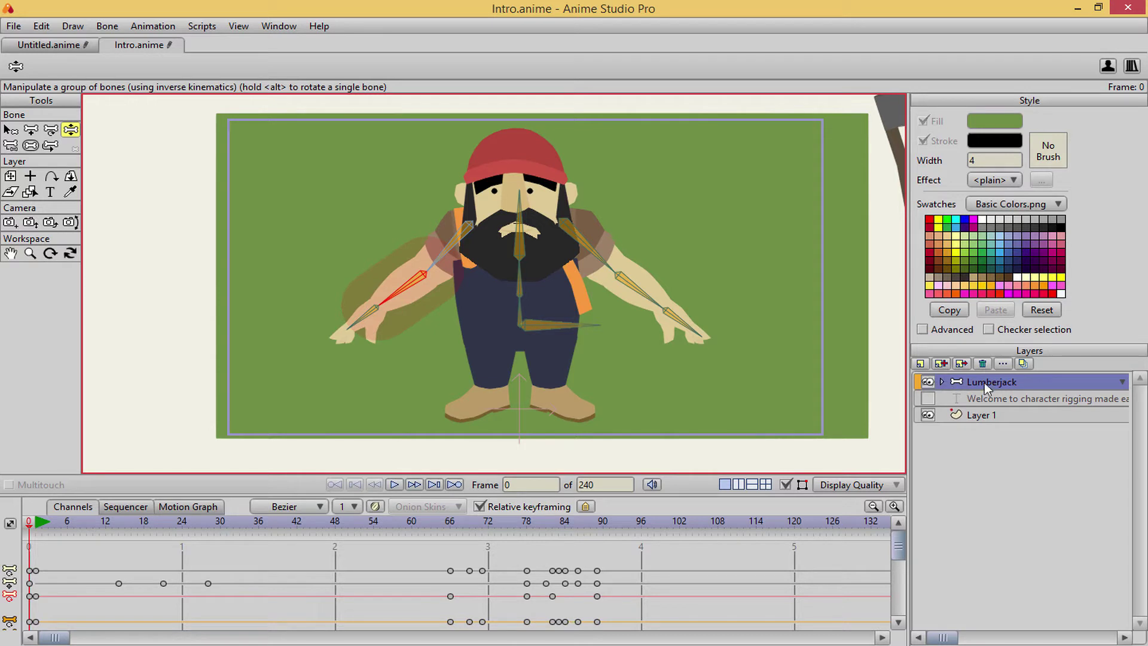
{"action": "left_click", "coordinate": [942, 381]}
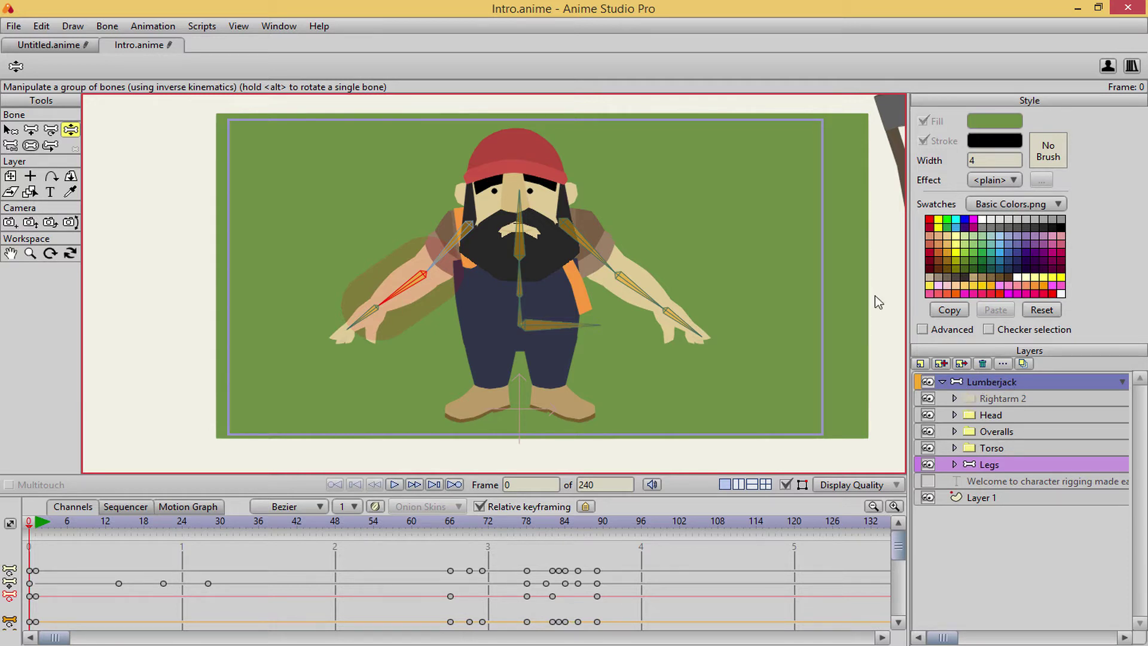
Rename Layer 2 to 'Bone' and Layer 1 to 'Arm'.
{"action": "left_click", "coordinate": [48, 45]}
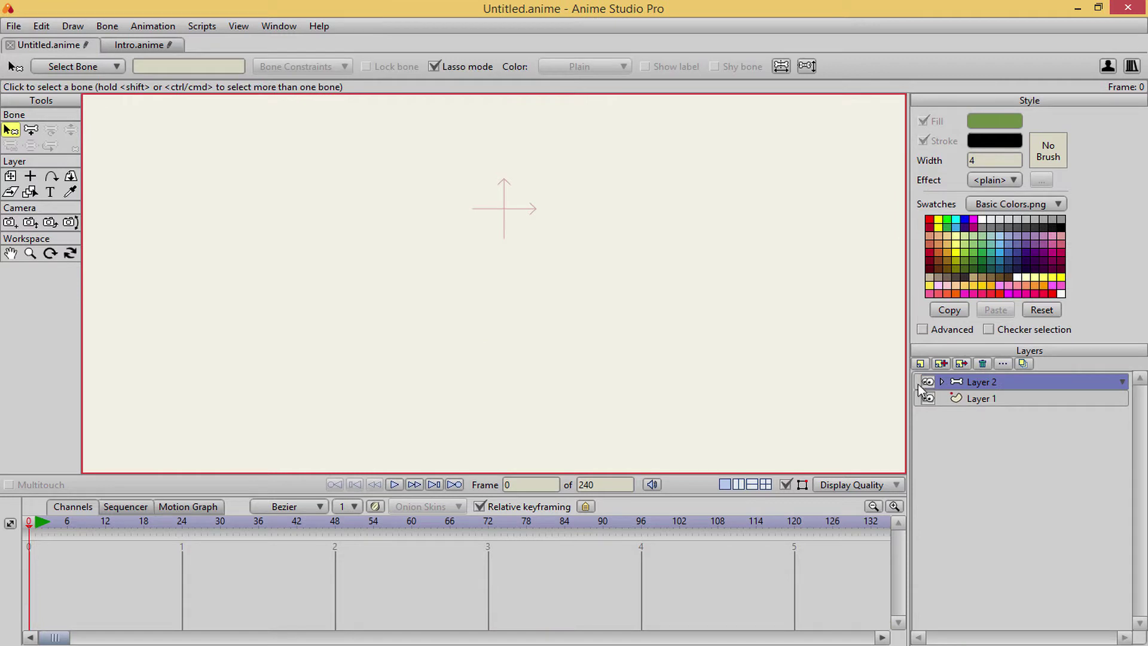
{"action": "double_click", "coordinate": [992, 382]}
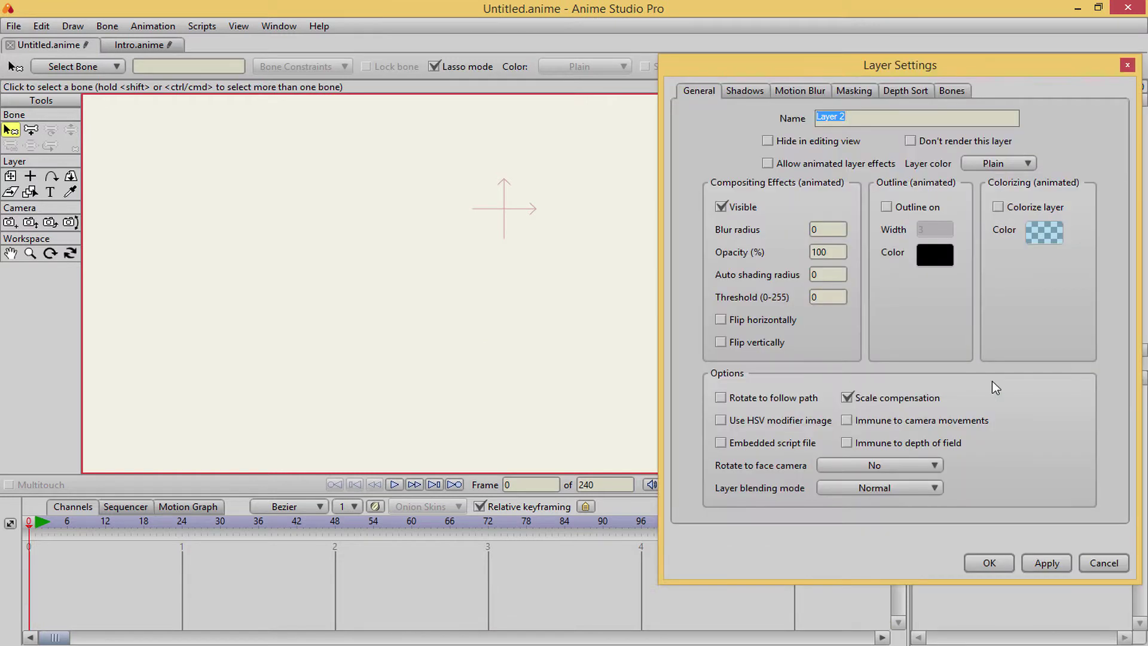
{"action": "type", "text": "Bone"}
{"action": "key", "text": "Return"}
{"action": "double_click", "coordinate": [996, 399]}
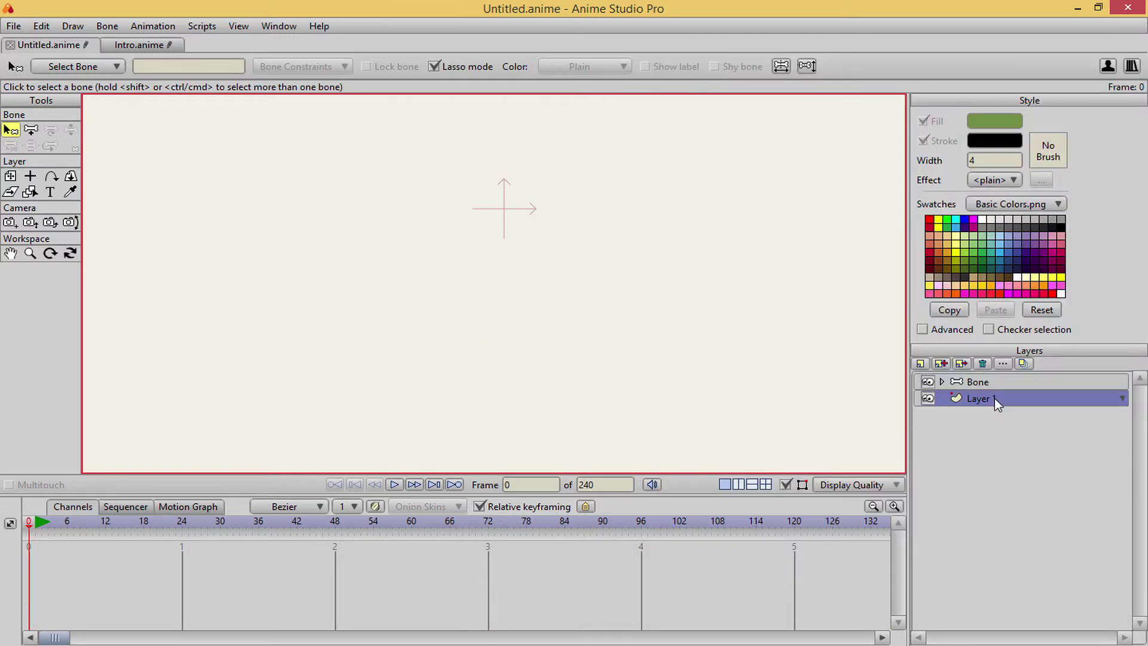
{"action": "type", "text": "Arm"}
{"action": "key", "text": "Return"}
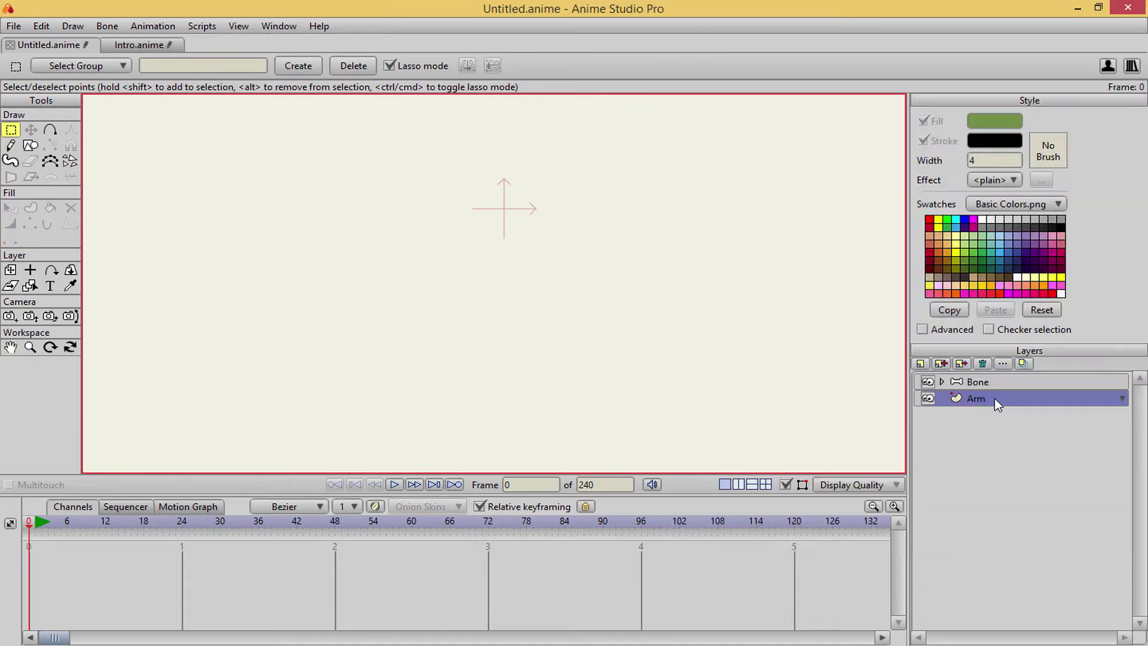
Outline a filled green arm ending in a hand on the Arm layer with Add Point.
{"action": "left_click", "coordinate": [50, 129]}
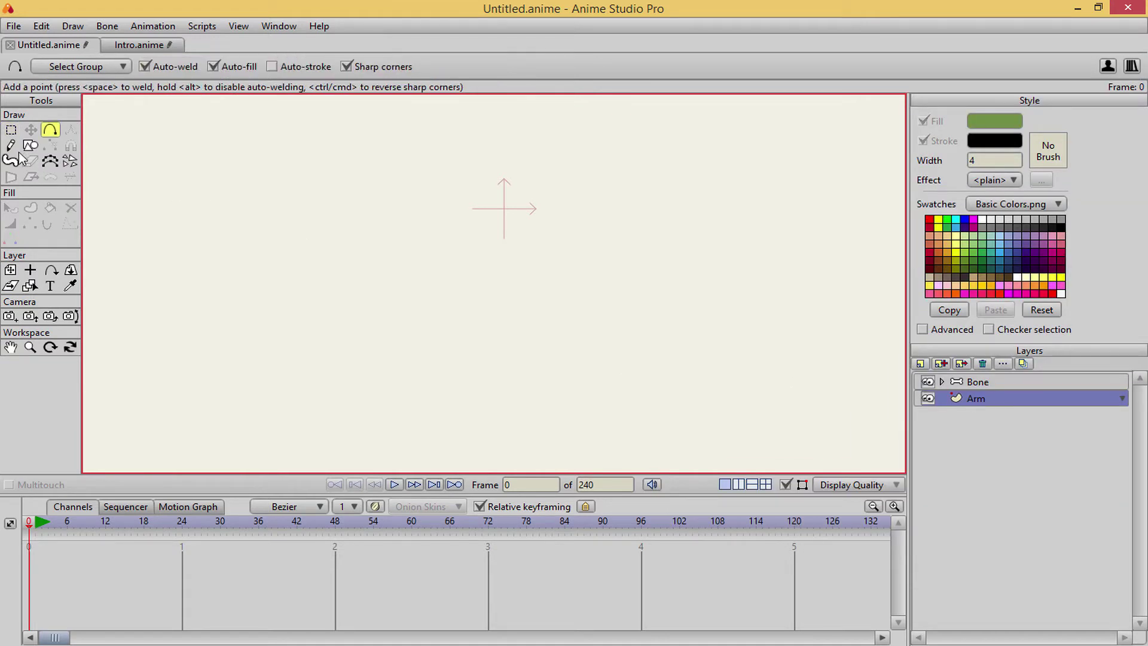
{"action": "left_click", "coordinate": [10, 145]}
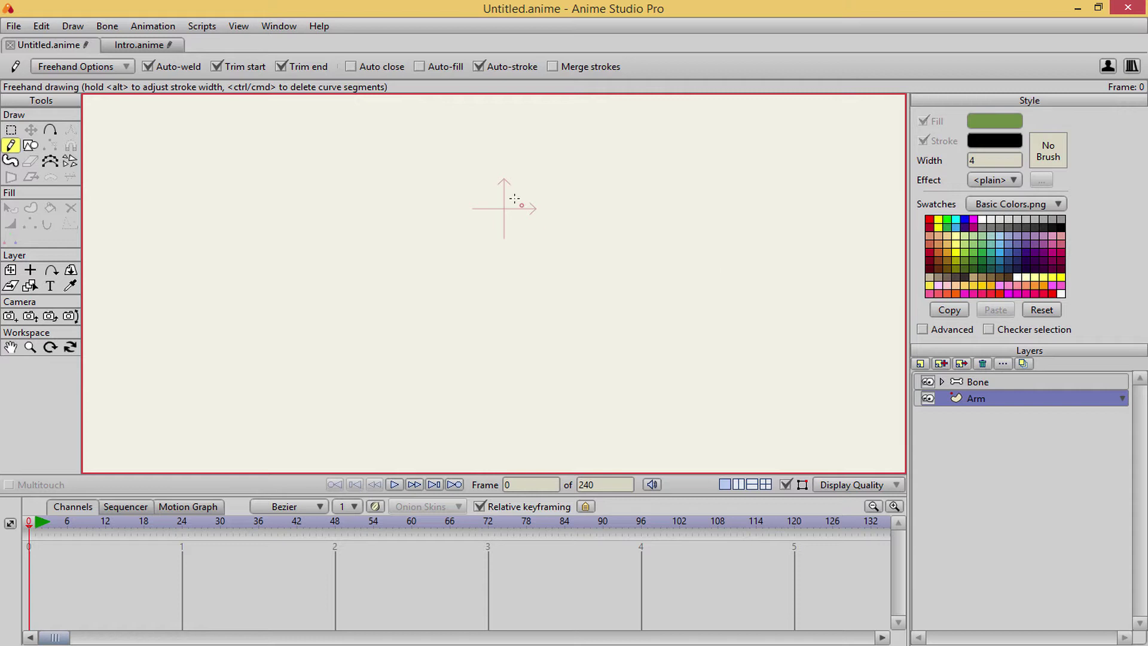
{"action": "left_click_drag", "start_coordinate": [505, 174], "coordinate": [390, 315]}
{"action": "key", "text": "ctrl+z"}
{"action": "key", "text": "a"}
{"action": "mouse_move", "coordinate": [604, 153]}
{"action": "left_mouse_down"}
{"action": "mouse_move", "coordinate": [482, 279]}
{"action": "mouse_move", "coordinate": [256, 276]}
{"action": "mouse_move", "coordinate": [336, 310]}
{"action": "mouse_move", "coordinate": [493, 311]}
{"action": "mouse_move", "coordinate": [595, 217]}
{"action": "mouse_move", "coordinate": [660, 184]}
{"action": "mouse_move", "coordinate": [644, 185]}
{"action": "mouse_move", "coordinate": [639, 147]}
{"action": "mouse_move", "coordinate": [603, 153]}
{"action": "left_mouse_up"}
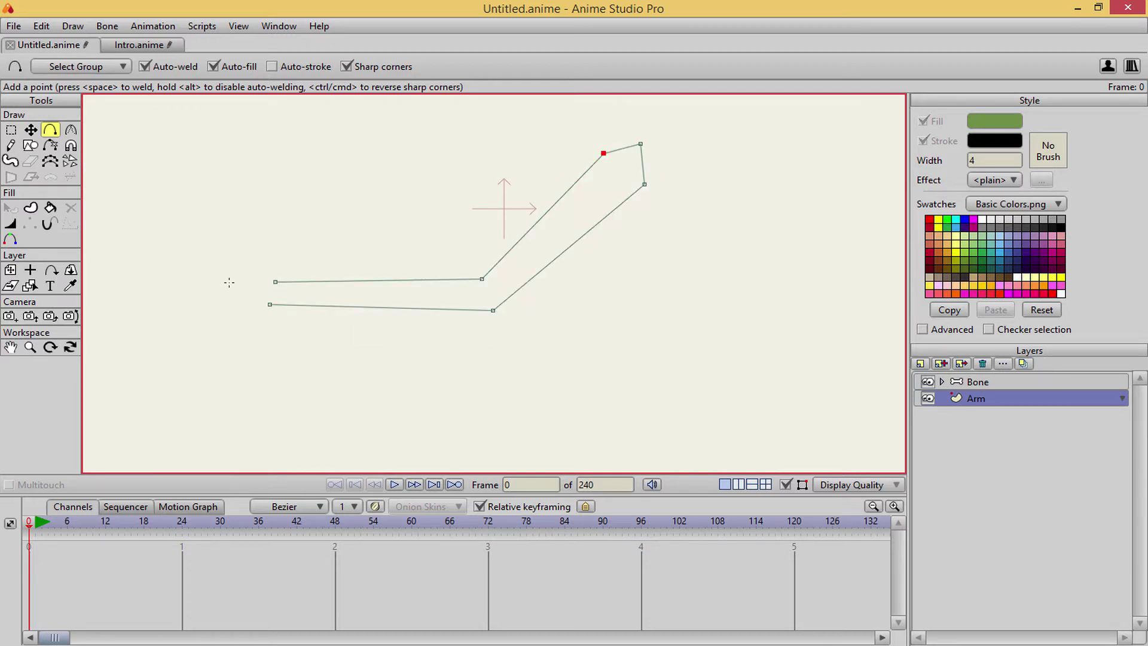
{"action": "left_click_drag", "start_coordinate": [276, 275], "coordinate": [245, 247]}
{"action": "left_click_drag", "start_coordinate": [245, 247], "coordinate": [270, 305]}
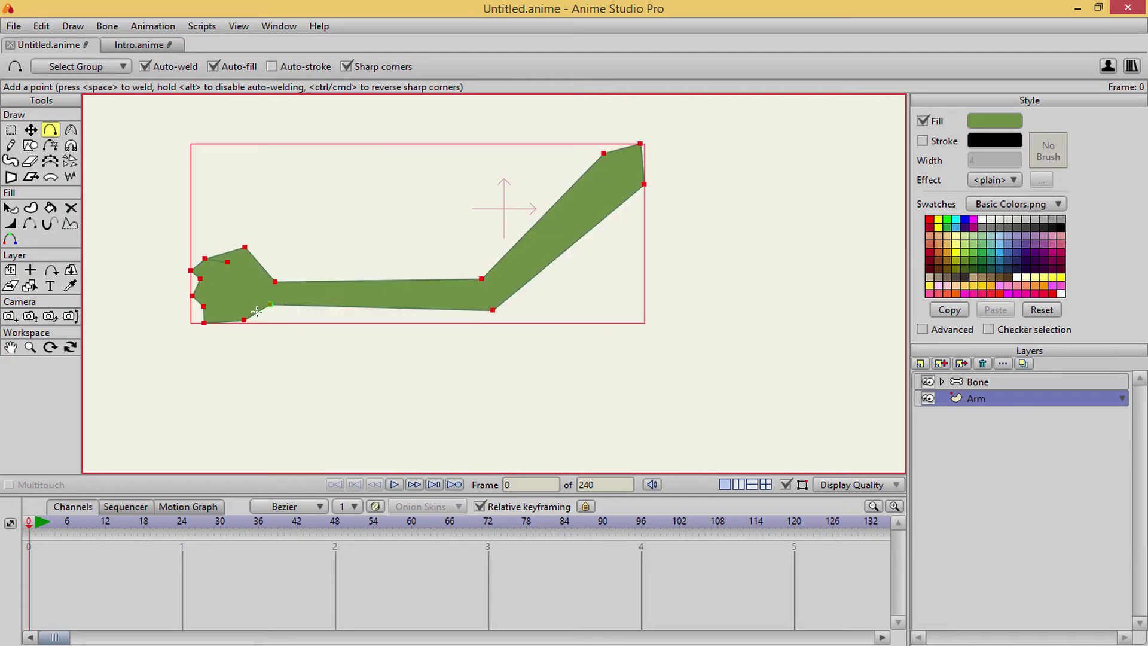
{"action": "scroll", "coordinate": [257, 311], "scroll_direction": "up", "scroll_amount": 3}
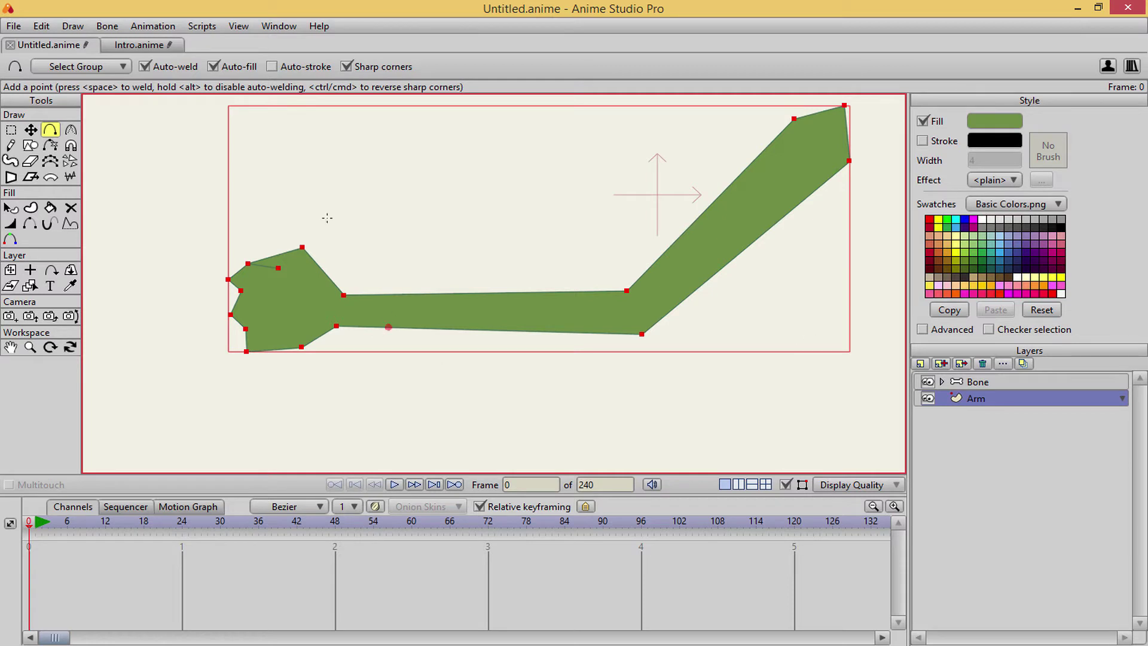
Deselect the arm's points and alternate between the Arm and Bone layers, ending on Bone.
{"action": "key", "text": "t"}
{"action": "left_click", "coordinate": [281, 269]}
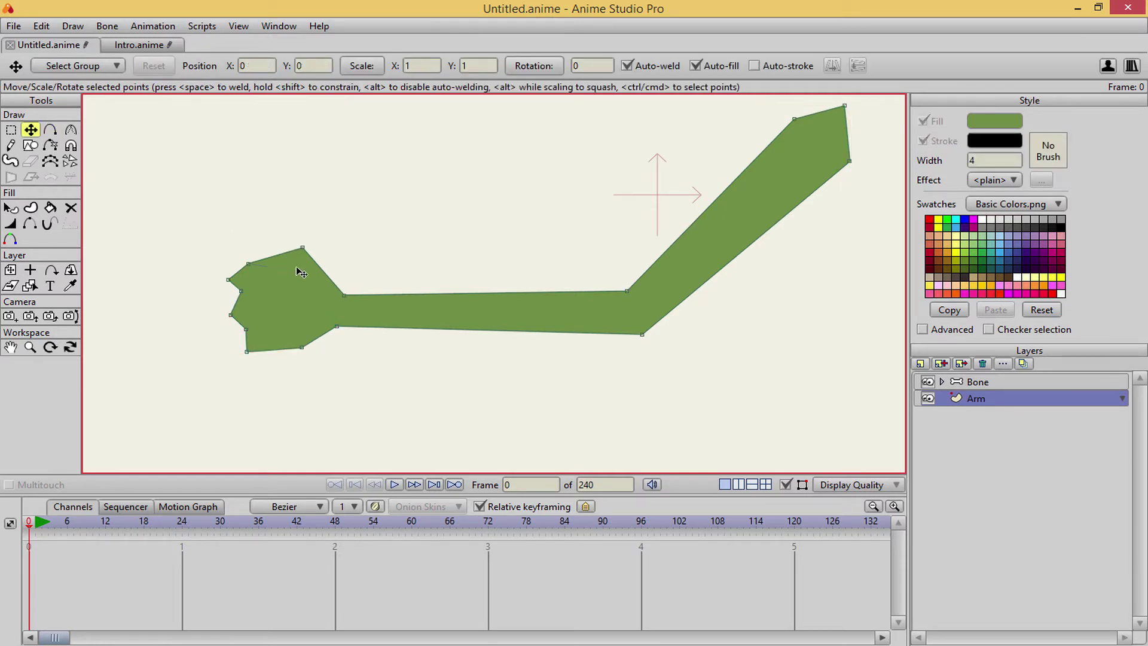
{"action": "left_click", "coordinate": [981, 382]}
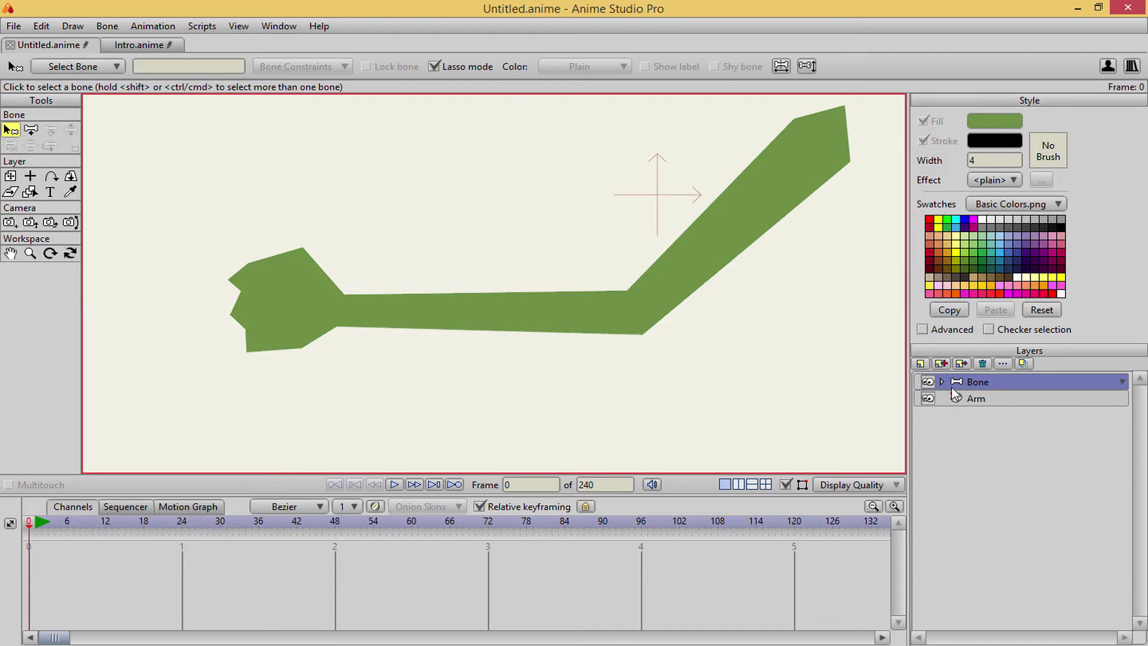
{"action": "left_click", "coordinate": [996, 404]}
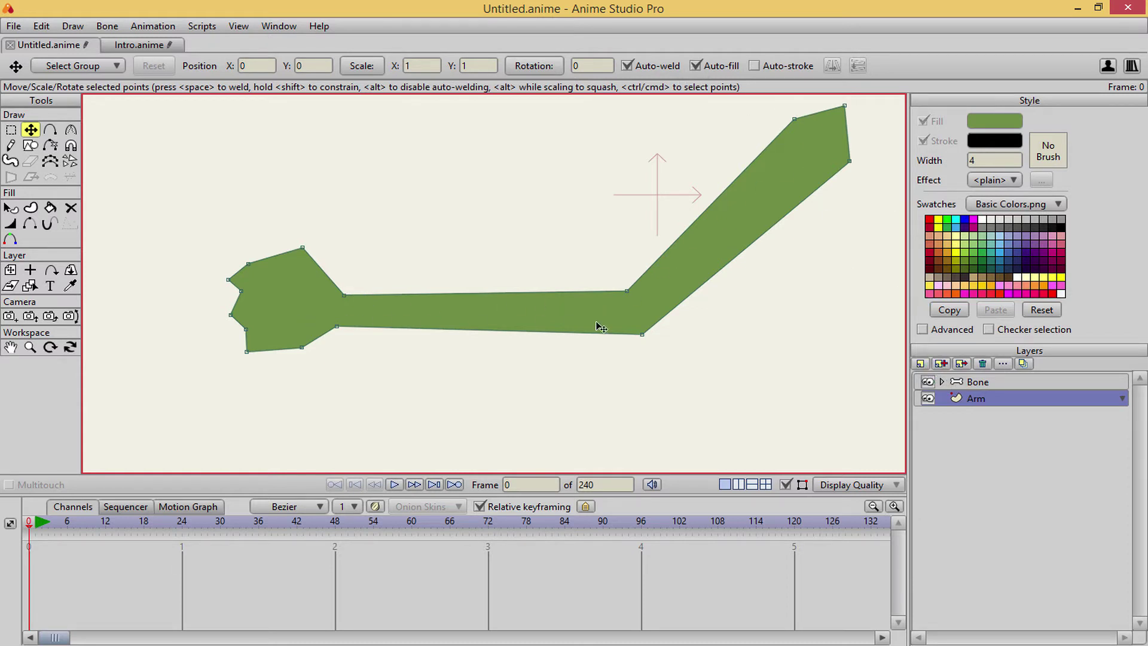
{"action": "left_click", "coordinate": [973, 383]}
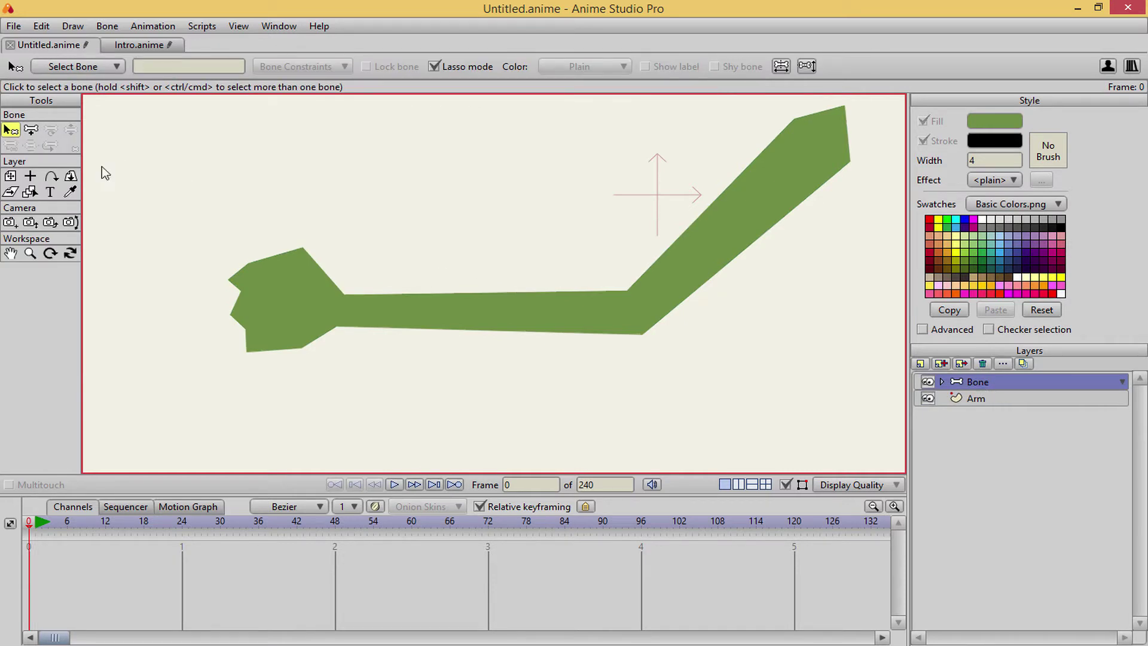
{"action": "left_click", "coordinate": [991, 399]}
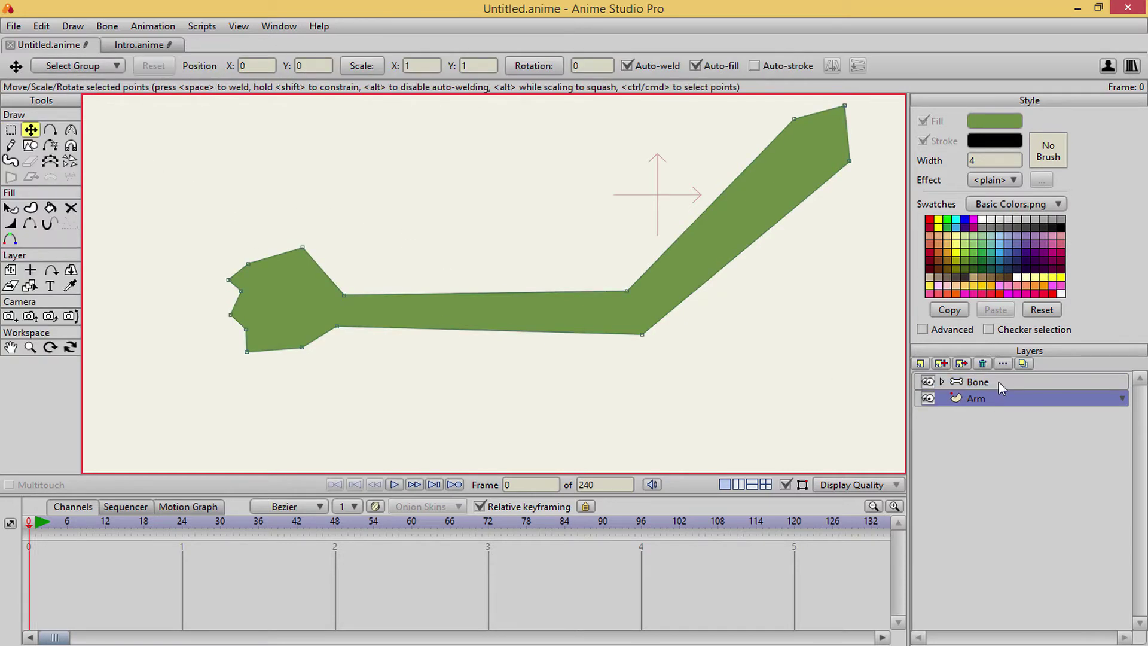
{"action": "left_click", "coordinate": [999, 382]}
{"action": "left_click", "coordinate": [994, 405]}
{"action": "left_click", "coordinate": [996, 381]}
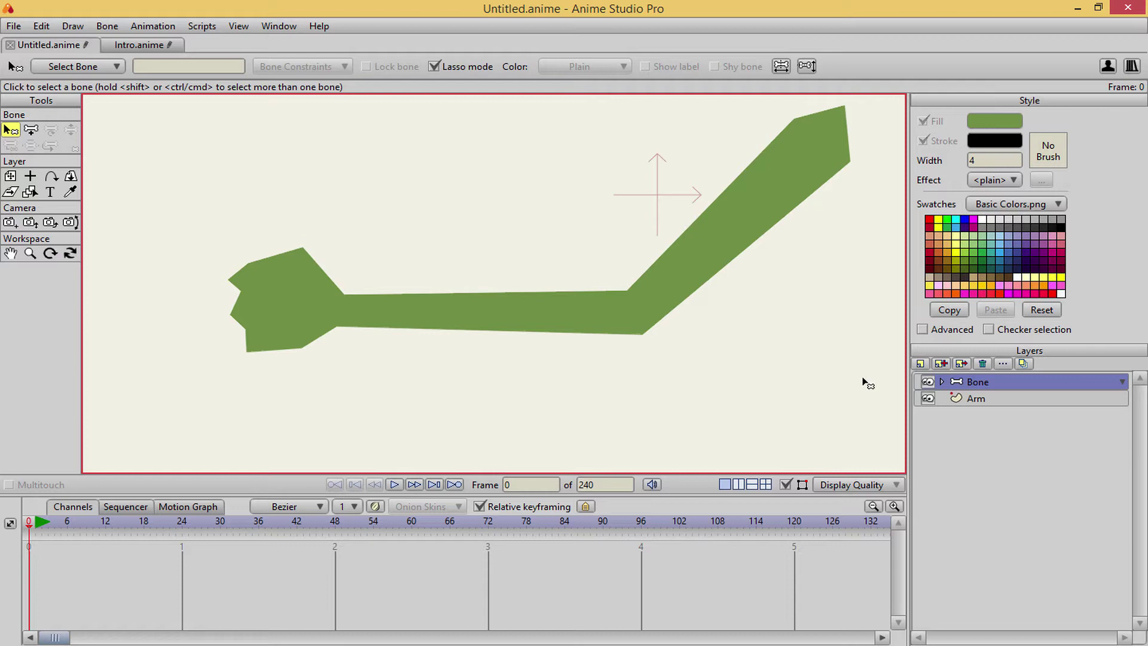
{"action": "left_click", "coordinate": [987, 400]}
{"action": "left_click", "coordinate": [989, 380]}
{"action": "left_click", "coordinate": [980, 402]}
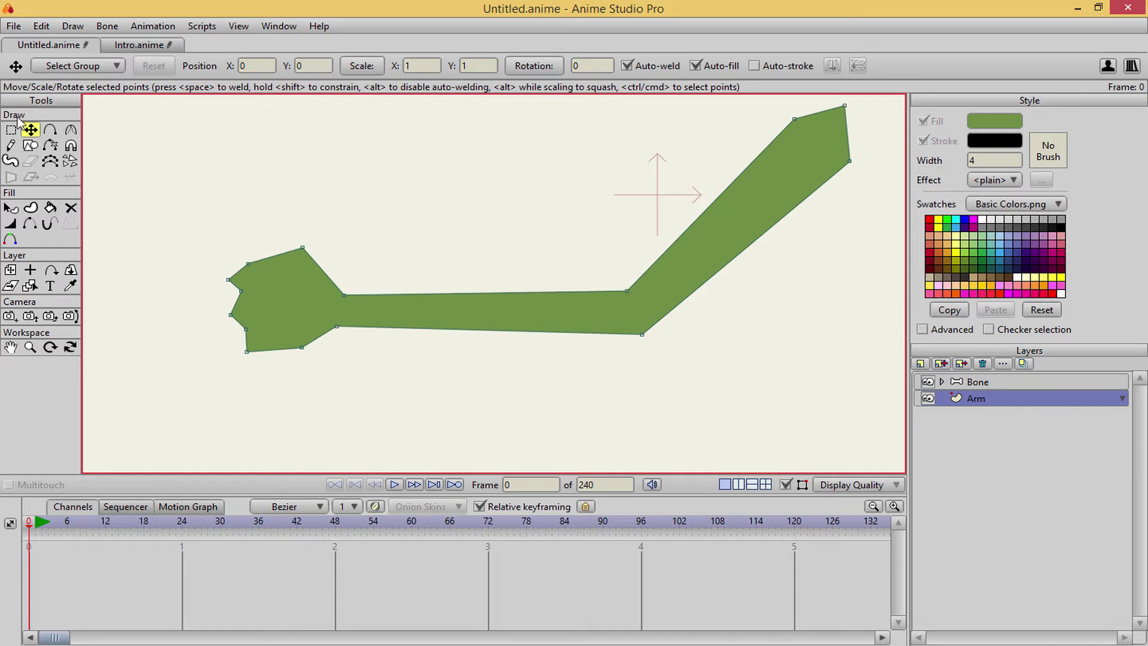
{"action": "left_click", "coordinate": [977, 381]}
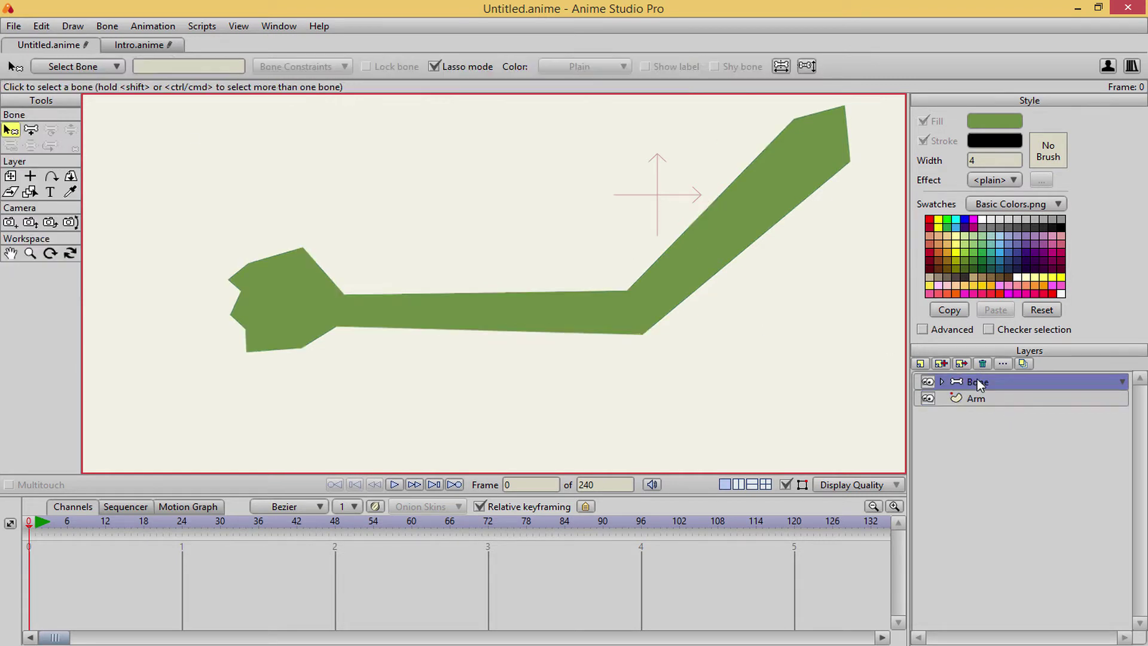
Draw bone B1 from the green arm's tip to the elbow with Add Bone.
{"action": "left_click", "coordinate": [31, 129]}
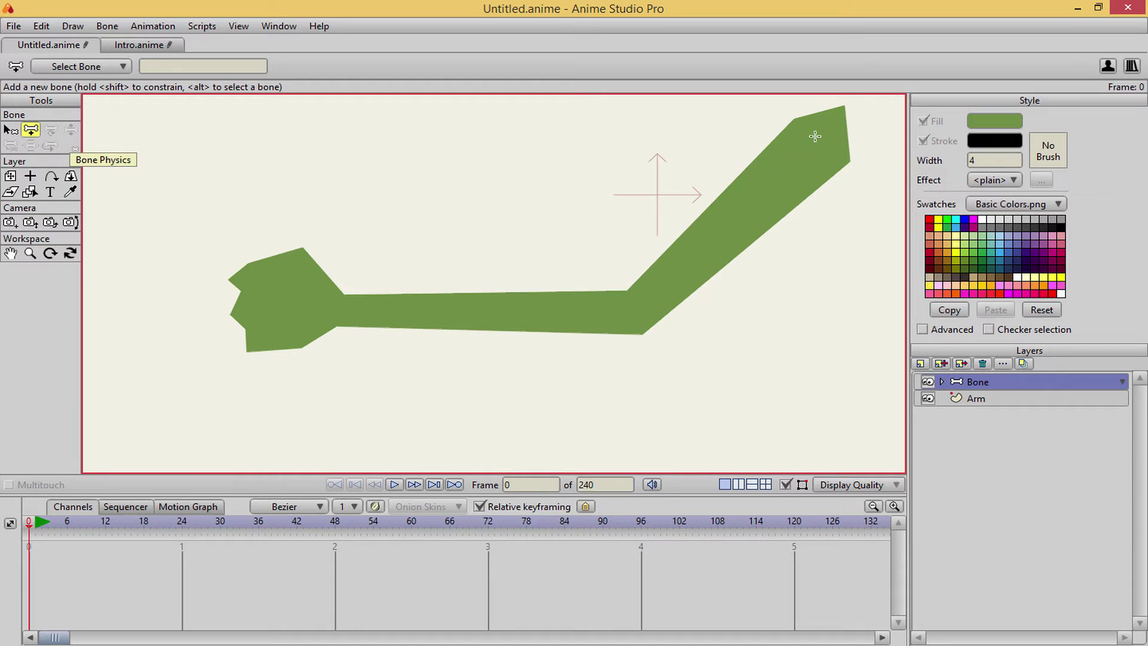
{"action": "left_click_drag", "start_coordinate": [834, 124], "coordinate": [638, 312]}
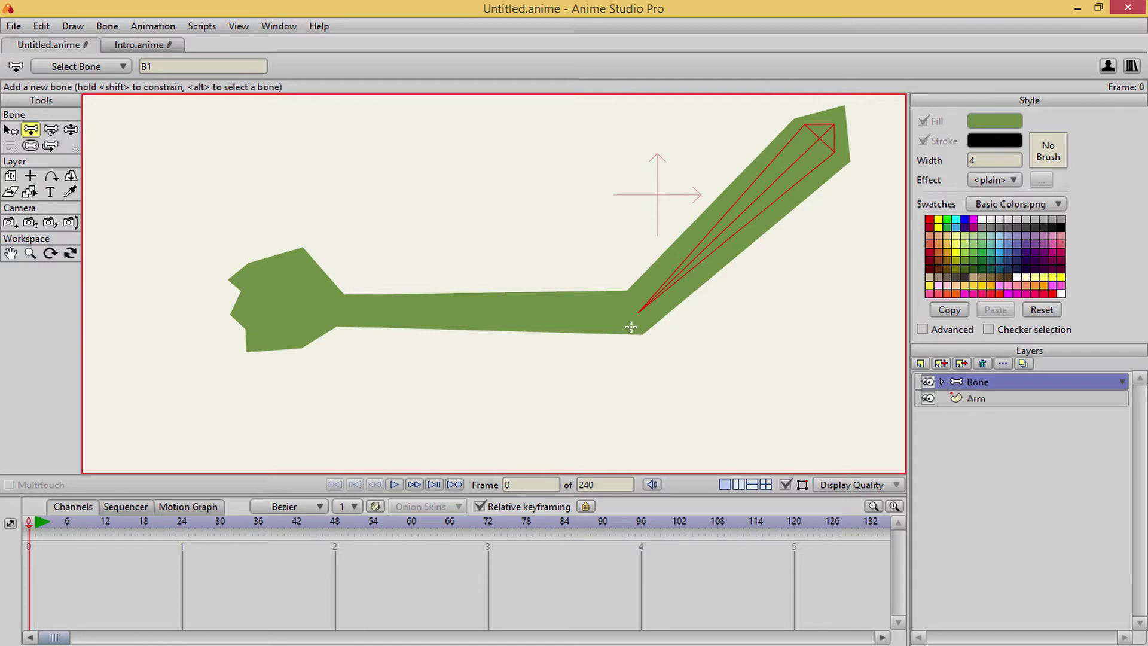
{"action": "scroll", "coordinate": [590, 308], "scroll_direction": "up", "scroll_amount": 3}
{"action": "scroll", "coordinate": [615, 328], "scroll_direction": "down", "scroll_amount": 4}
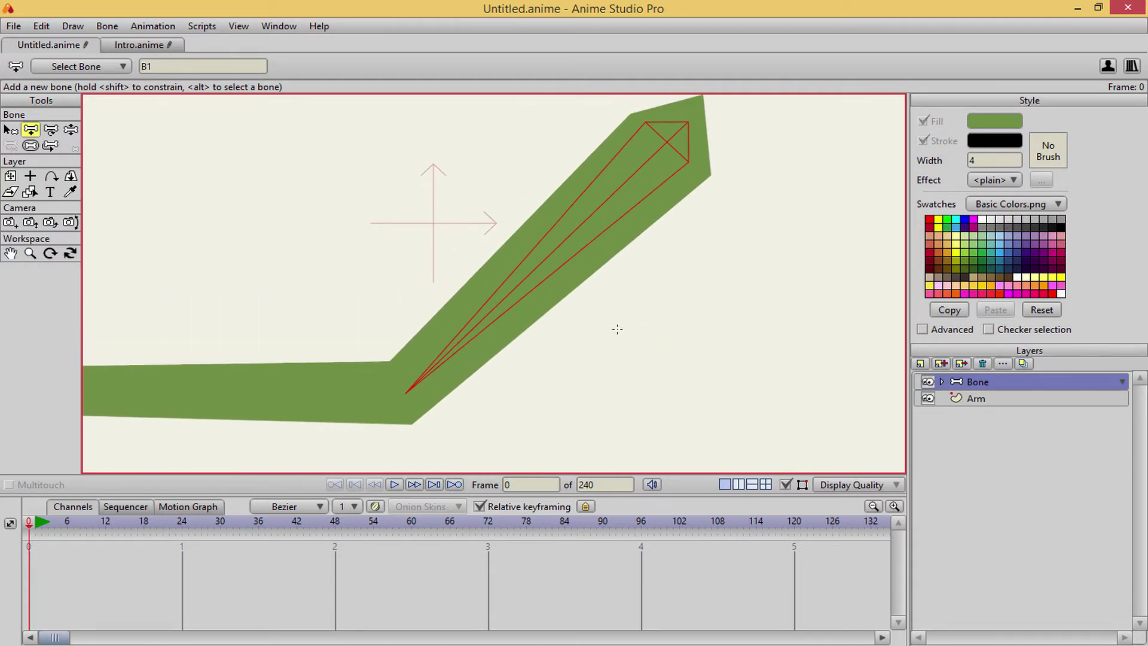
{"action": "scroll", "coordinate": [632, 227], "scroll_direction": "up", "scroll_amount": 1}
Round off the arm's top tip point with the Curvature tool.
{"action": "left_click", "coordinate": [1017, 398]}
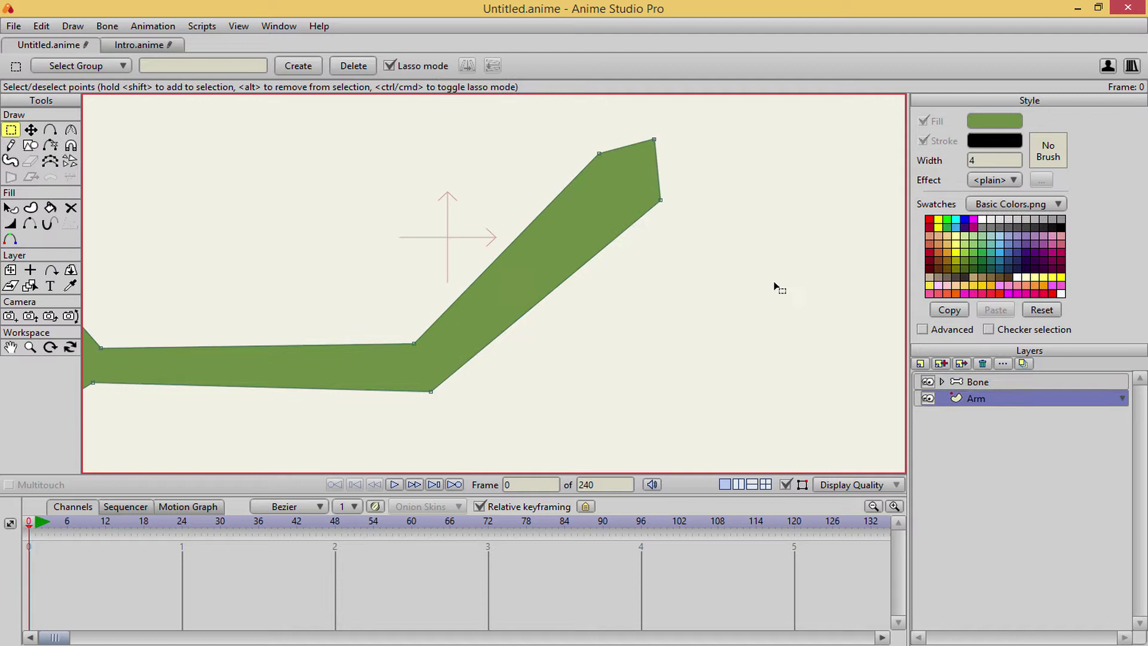
{"action": "key", "text": "t"}
{"action": "left_click", "coordinate": [654, 139]}
{"action": "key", "text": "c"}
{"action": "left_click_drag", "start_coordinate": [656, 139], "coordinate": [670, 139]}
Return to the Bone layer and bring up the Intro.anime lumberjack scene.
{"action": "left_click", "coordinate": [1017, 382]}
{"action": "scroll", "coordinate": [533, 311], "scroll_direction": "down", "scroll_amount": 3}
{"action": "scroll", "coordinate": [534, 312], "scroll_direction": "up", "scroll_amount": 2}
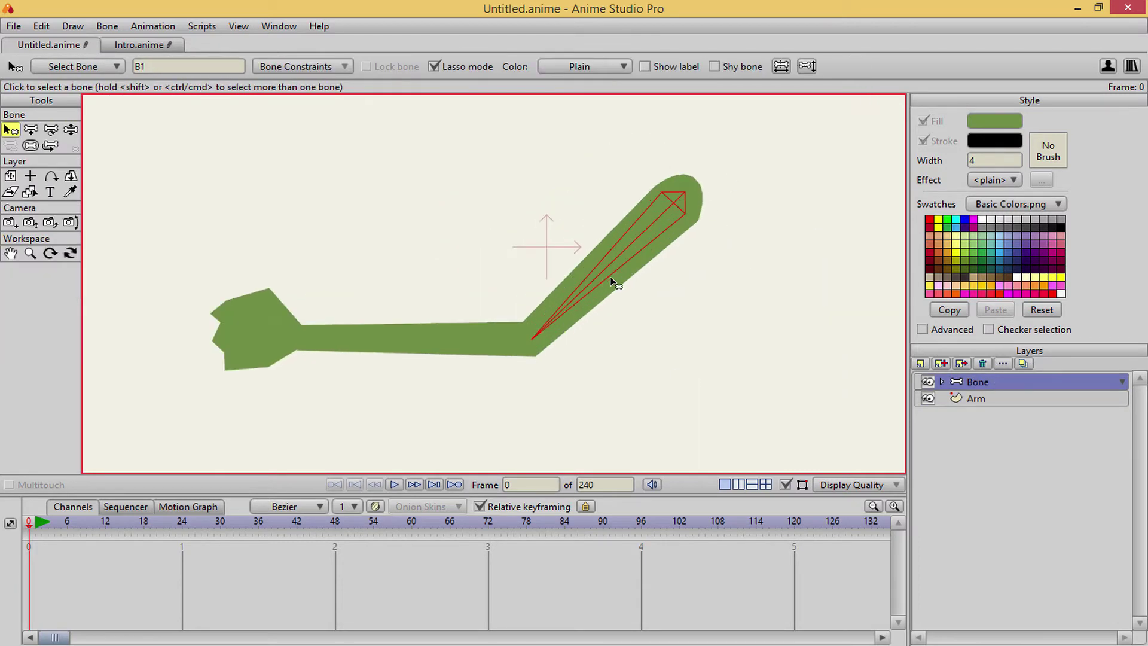
{"action": "scroll", "coordinate": [585, 243], "scroll_direction": "up", "scroll_amount": 2}
{"action": "scroll", "coordinate": [545, 266], "scroll_direction": "down", "scroll_amount": 2}
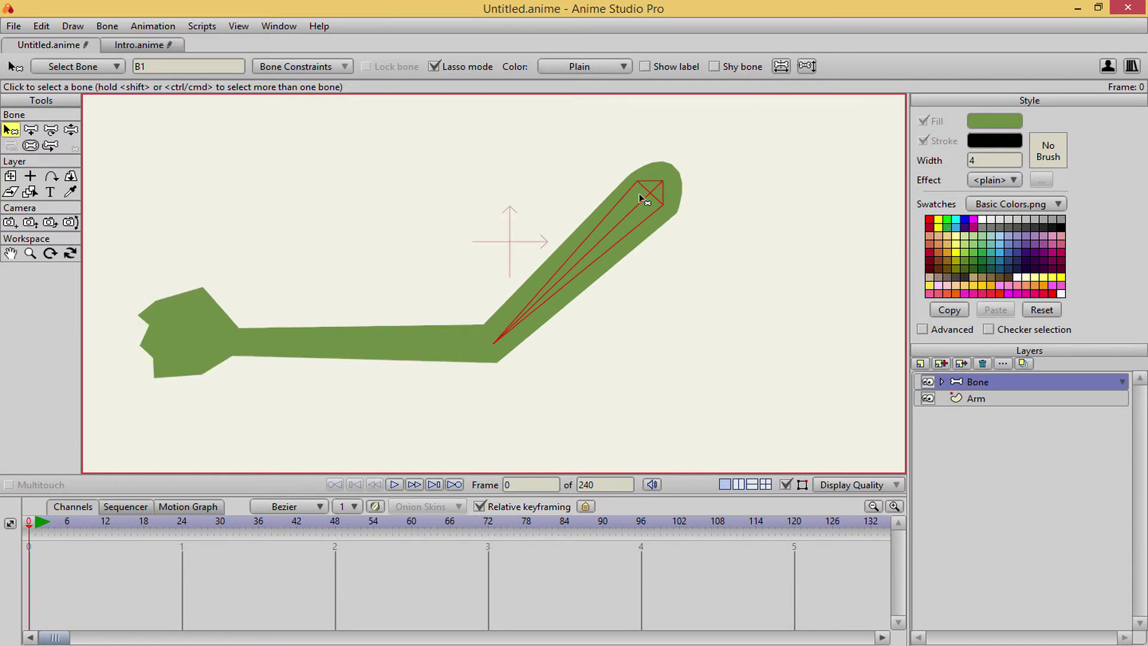
{"action": "left_click", "coordinate": [138, 45]}
{"action": "scroll", "coordinate": [421, 282], "scroll_direction": "up", "scroll_amount": 3}
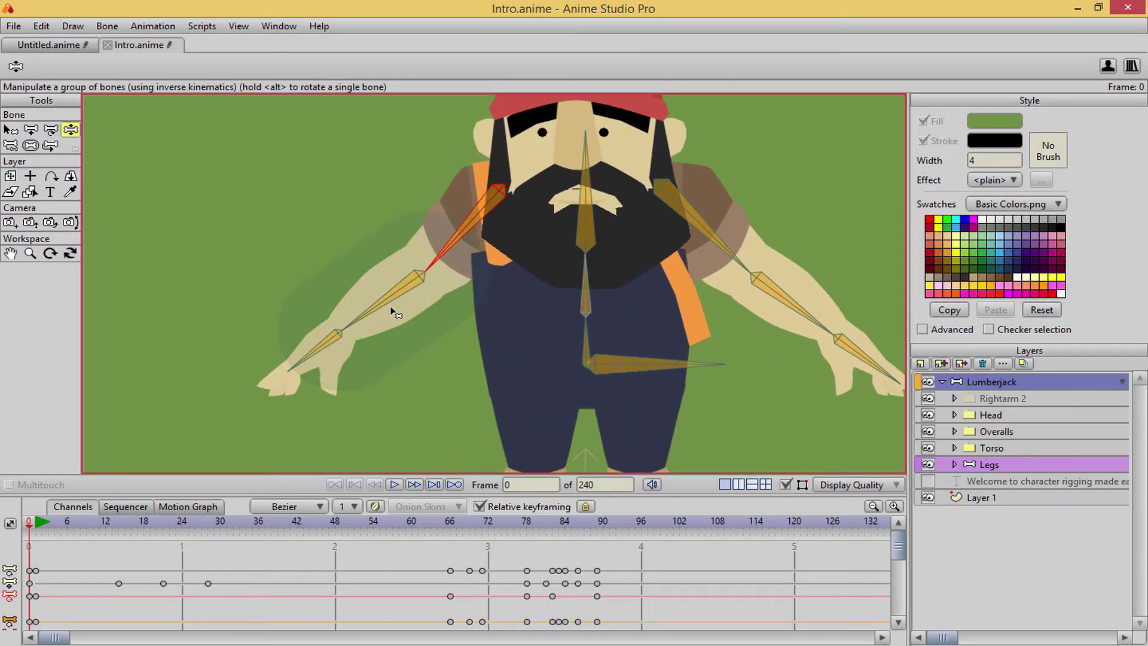
Swing the lumberjack's left upper-arm bone down with Manipulate Bones, then return to Untitled.anime.
{"action": "key", "text": "s"}
{"action": "key", "text": "z"}
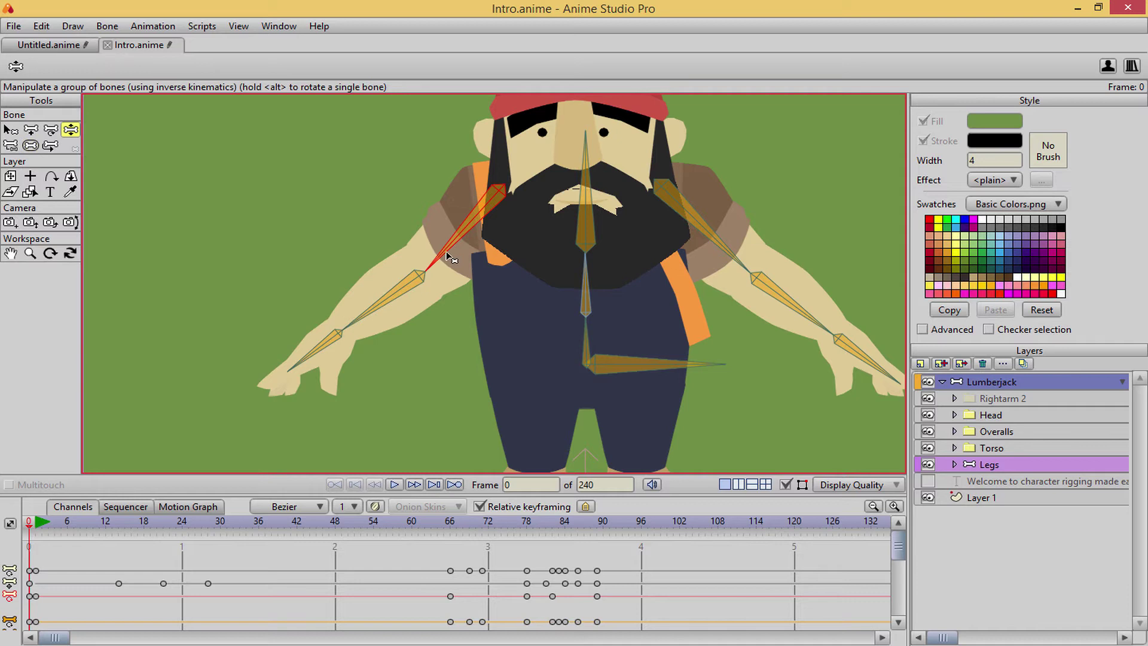
{"action": "left_click_drag", "start_coordinate": [450, 257], "coordinate": [402, 265]}
{"action": "left_click", "coordinate": [63, 47]}
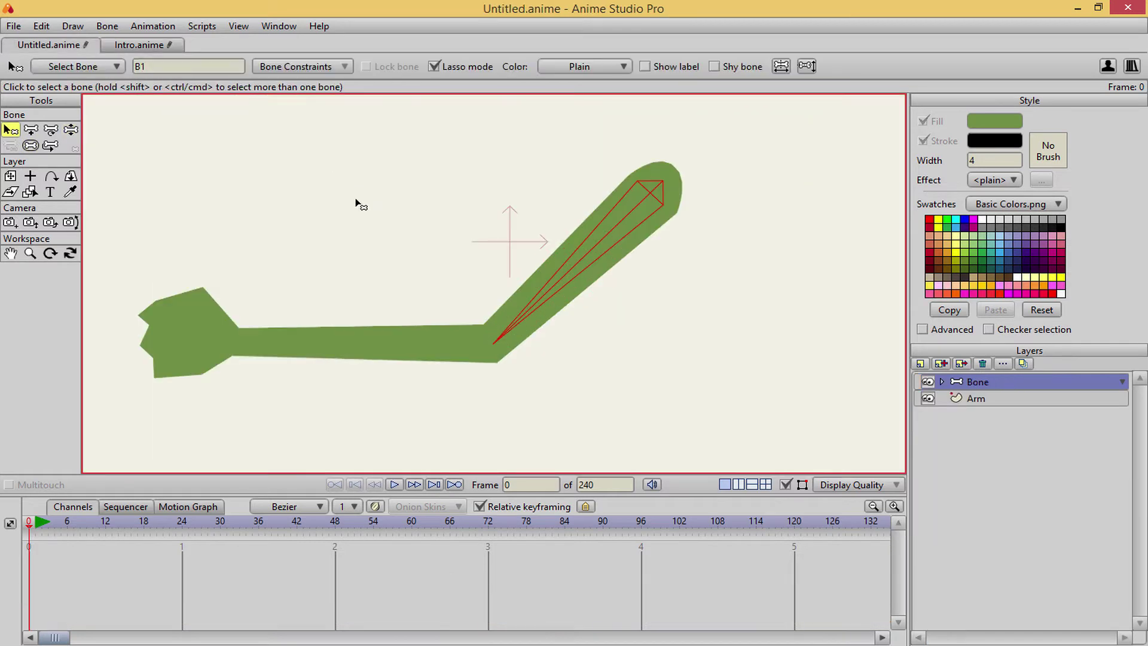
Lasso-select the green arm's bone and test posing it with Manipulate Bones.
{"action": "left_click_drag", "start_coordinate": [436, 259], "coordinate": [508, 328]}
{"action": "key", "text": "z"}
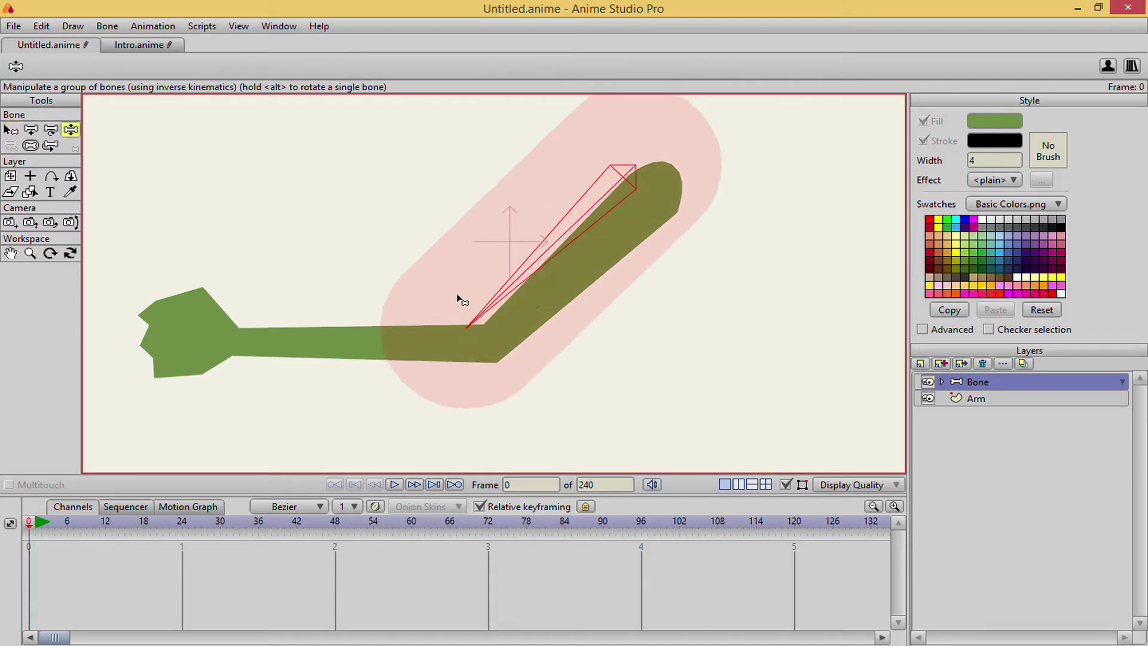
{"action": "left_click", "coordinate": [576, 263]}
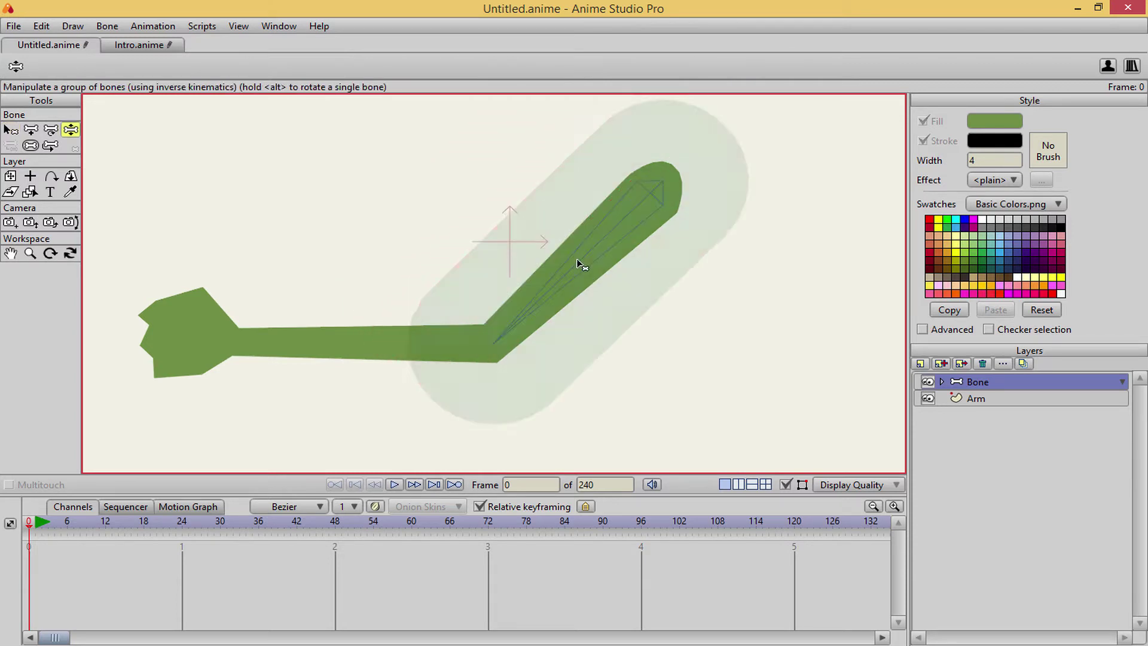
{"action": "key", "text": "t"}
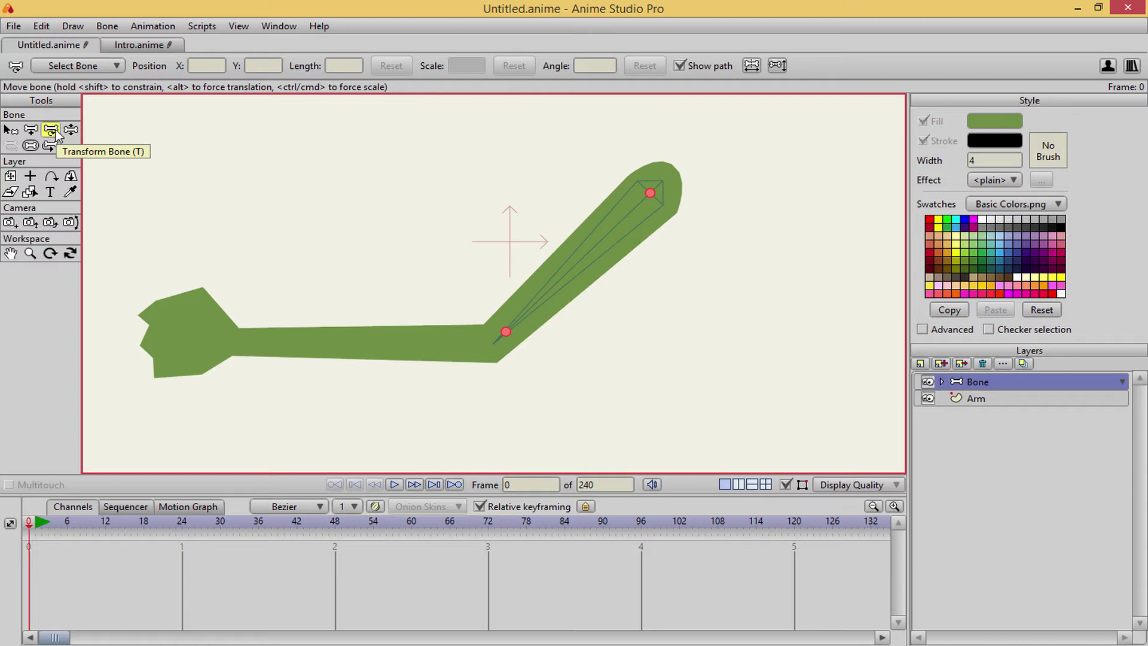
{"action": "left_click", "coordinate": [72, 130]}
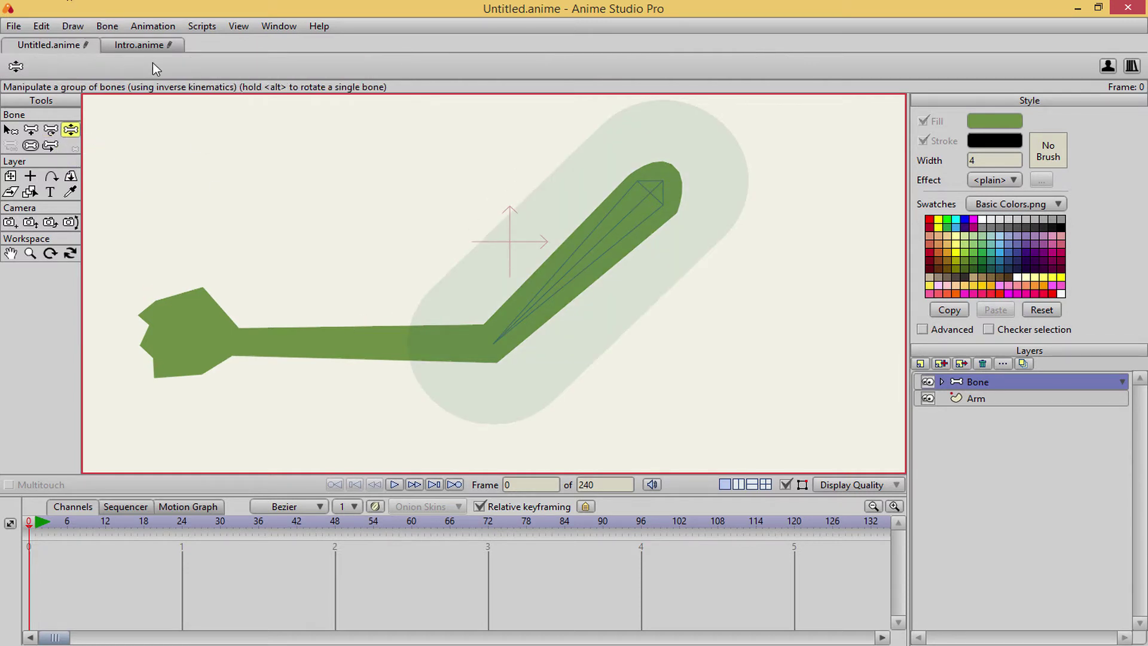
Raise the lumberjack's left arm straight out, then swing bone B1 back in line with the green arm.
{"action": "left_click", "coordinate": [139, 45]}
{"action": "left_click_drag", "start_coordinate": [420, 294], "coordinate": [170, 143]}
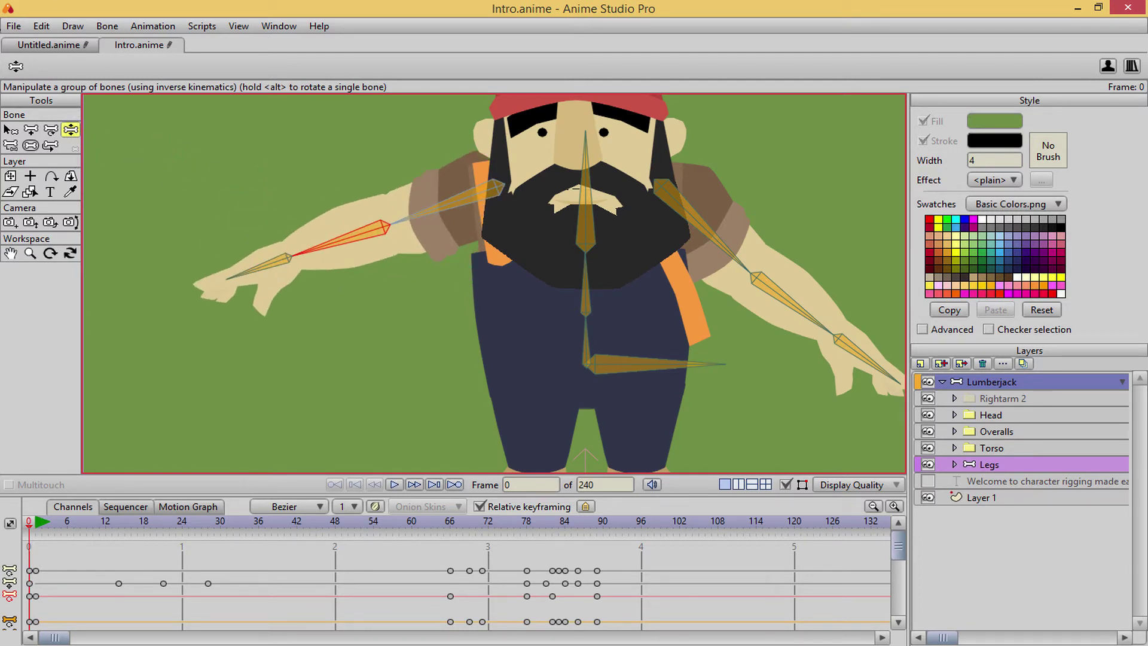
{"action": "left_click", "coordinate": [48, 45]}
{"action": "left_click", "coordinate": [558, 279]}
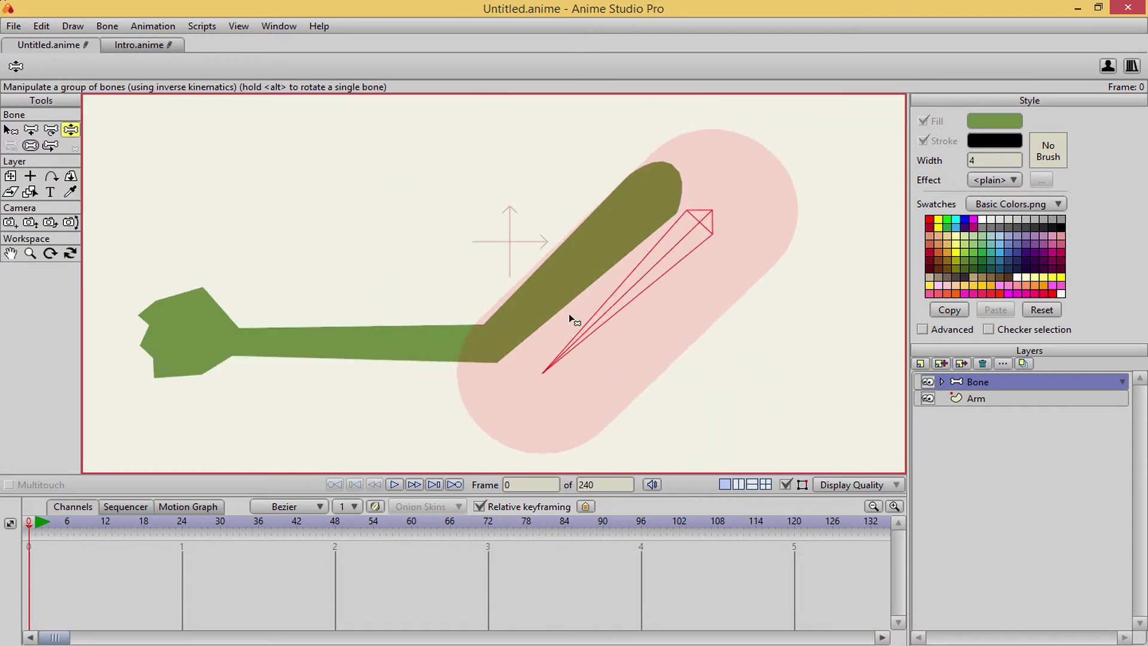
{"action": "left_click_drag", "start_coordinate": [569, 313], "coordinate": [497, 310]}
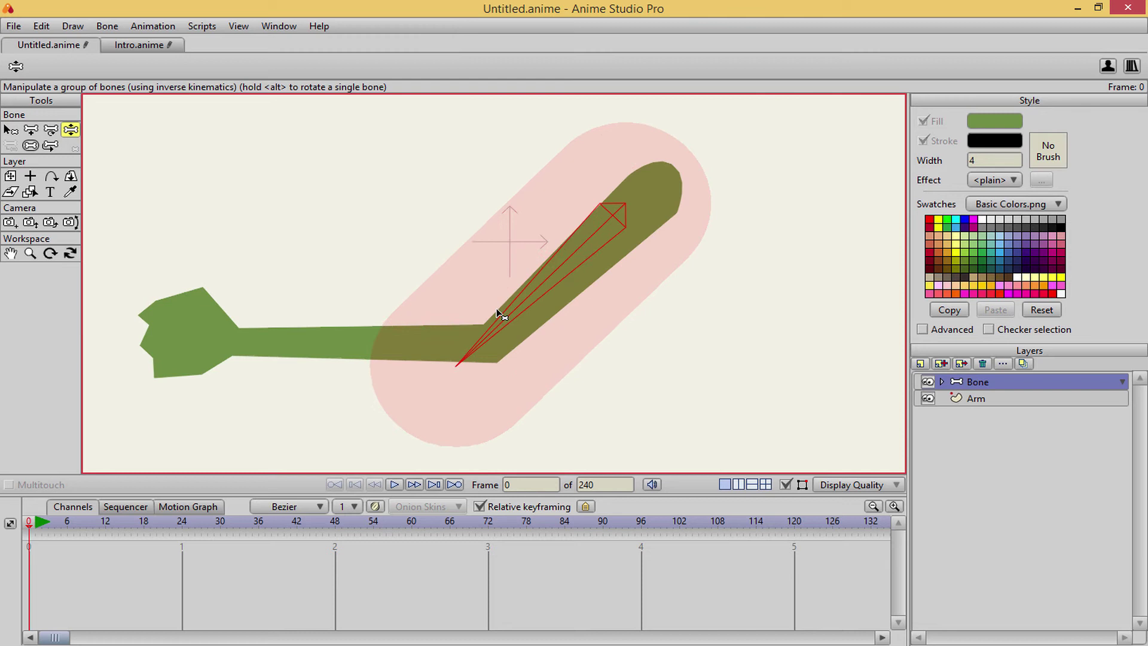
{"action": "left_click_drag", "start_coordinate": [573, 323], "coordinate": [574, 324]}
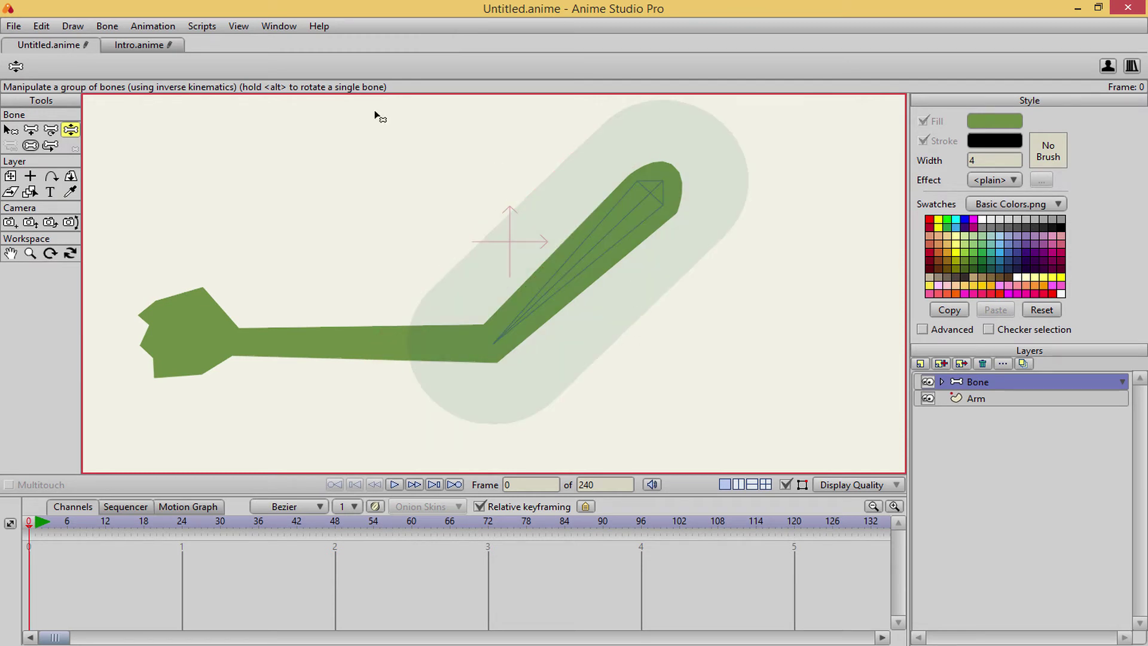
{"action": "left_click", "coordinate": [51, 131]}
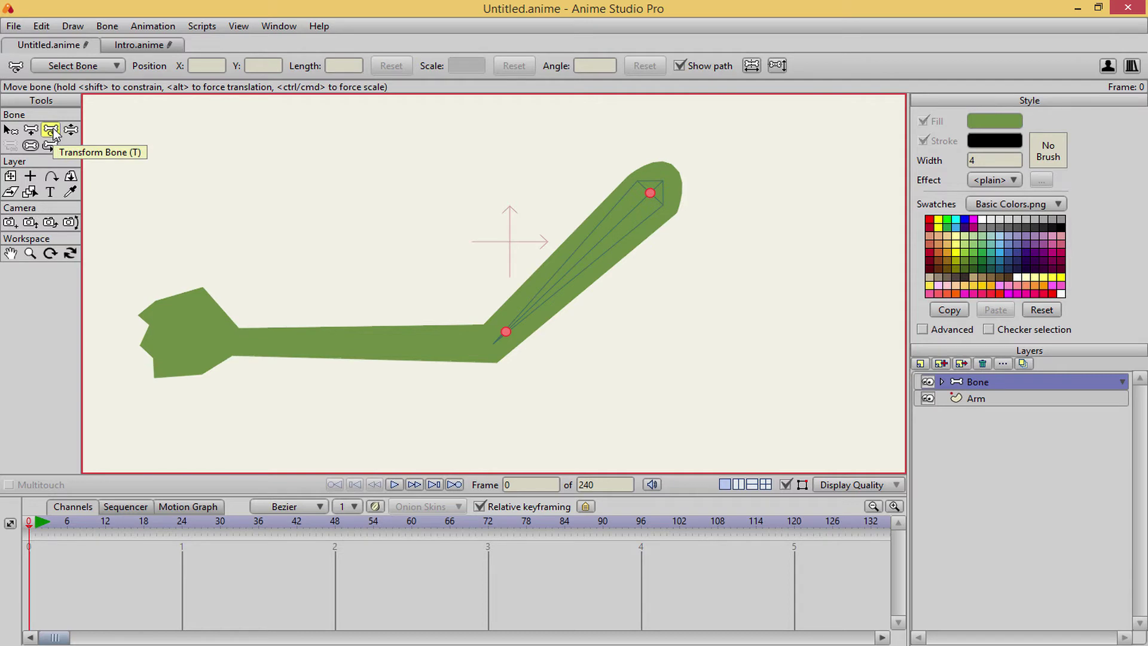
In Intro.anime, tilt the left forearm bone to 347.4992 degrees and pull the forearm up-left.
{"action": "left_click", "coordinate": [139, 45]}
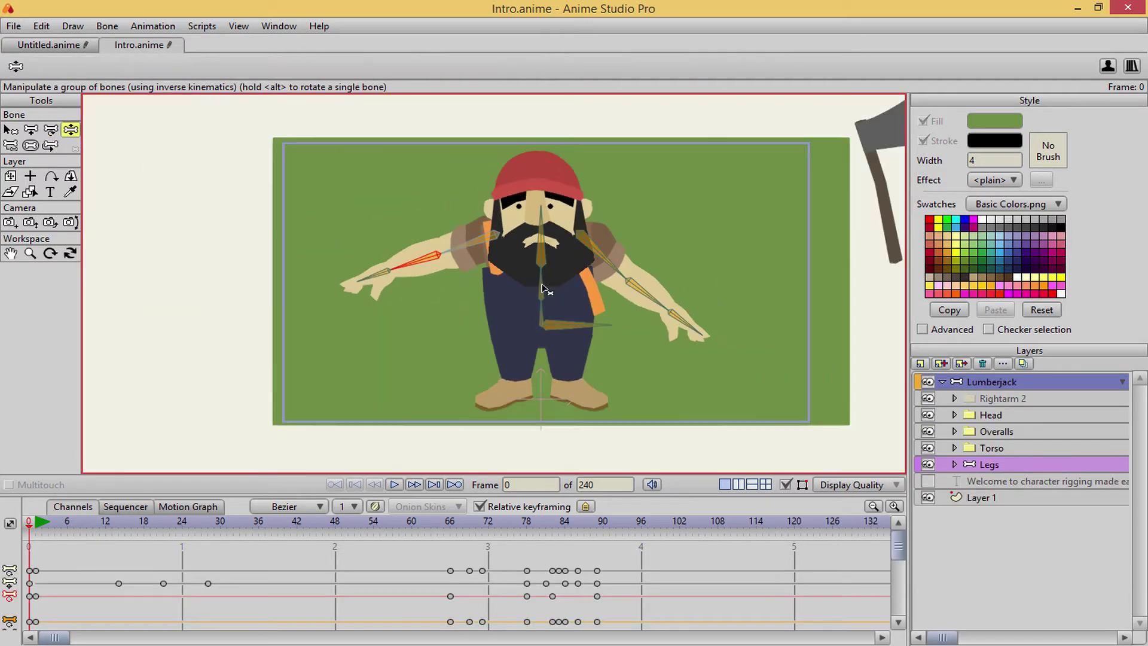
{"action": "scroll", "coordinate": [417, 263], "scroll_direction": "up", "scroll_amount": 3}
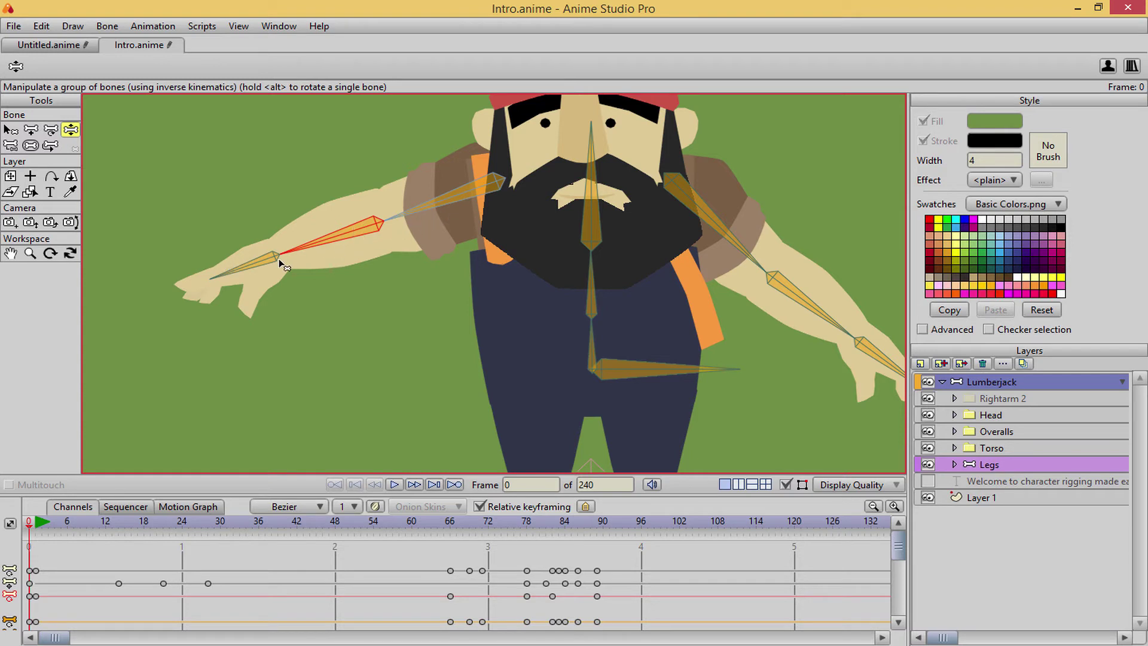
{"action": "left_click", "coordinate": [51, 132]}
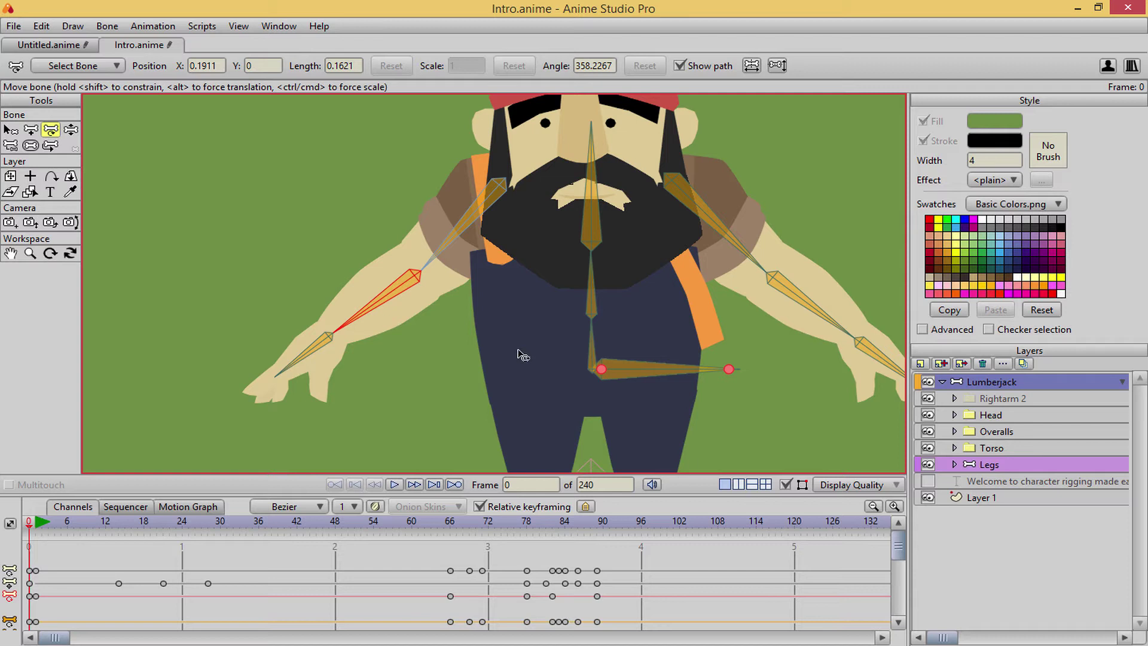
{"action": "left_click_drag", "start_coordinate": [418, 276], "coordinate": [461, 235]}
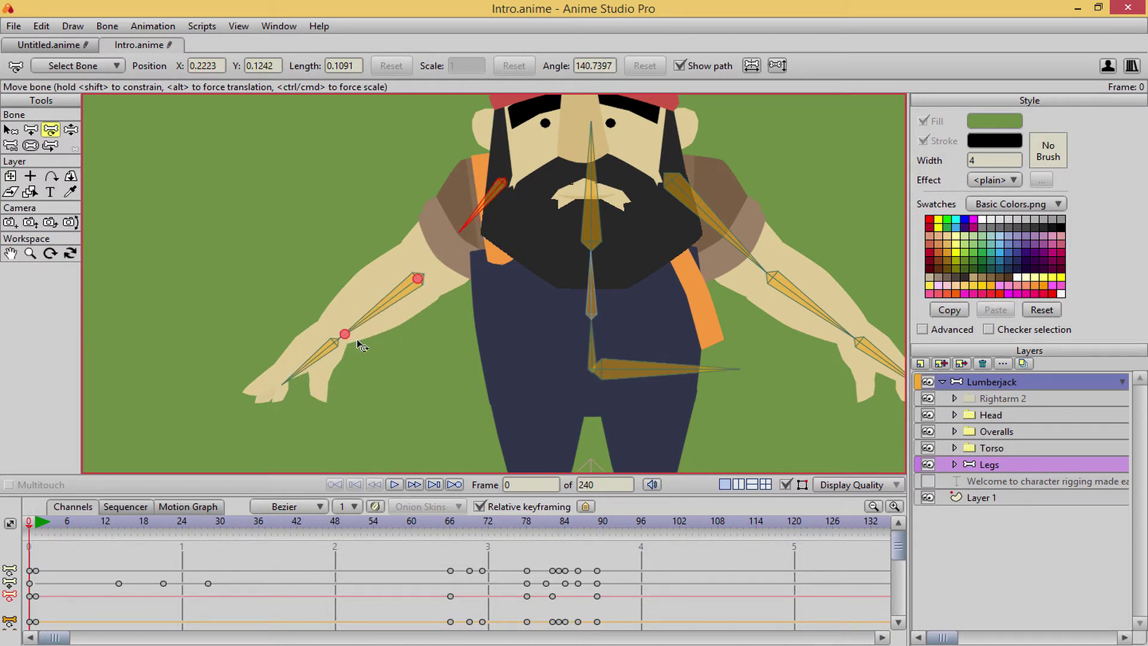
{"action": "key", "text": "z"}
{"action": "left_click_drag", "start_coordinate": [351, 336], "coordinate": [443, 291]}
{"action": "scroll", "coordinate": [414, 285], "scroll_direction": "up", "scroll_amount": 3}
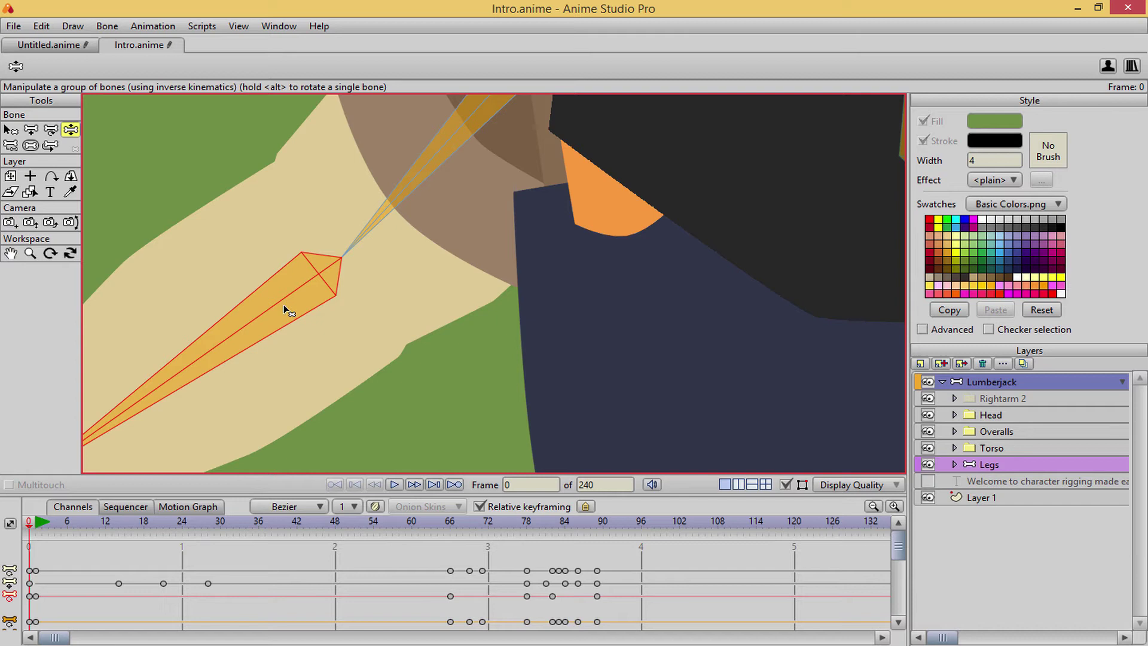
Move the forearm bone off its joint to X 0.2267, Y -0.0093, then bend the arm.
{"action": "key", "text": "t"}
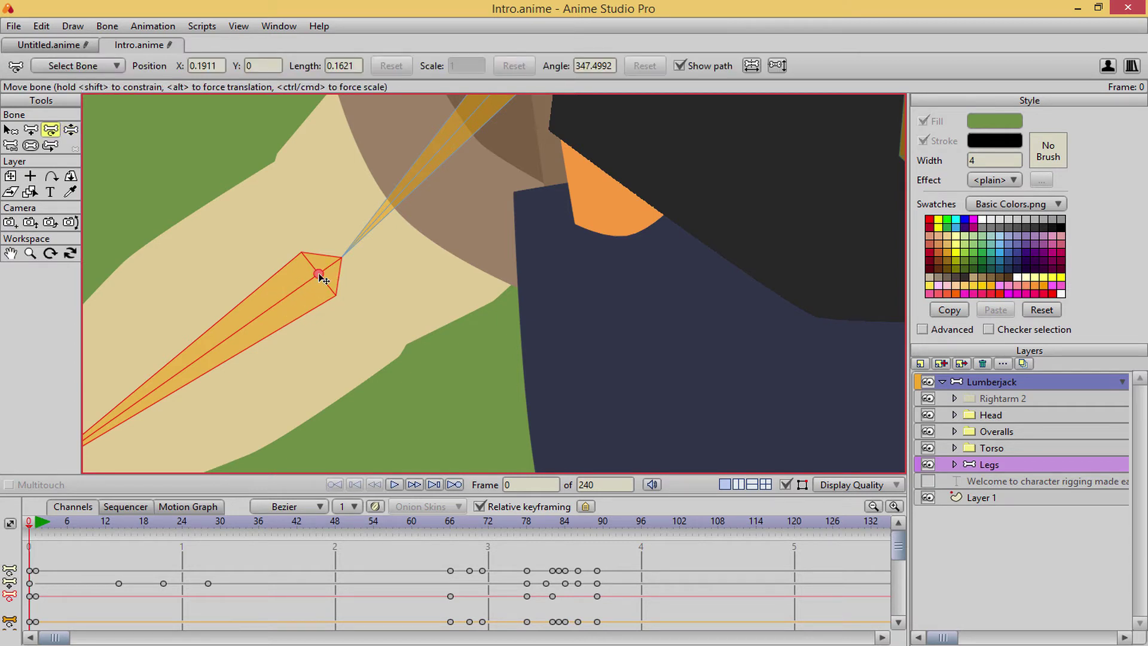
{"action": "left_click_drag", "start_coordinate": [321, 277], "coordinate": [250, 323]}
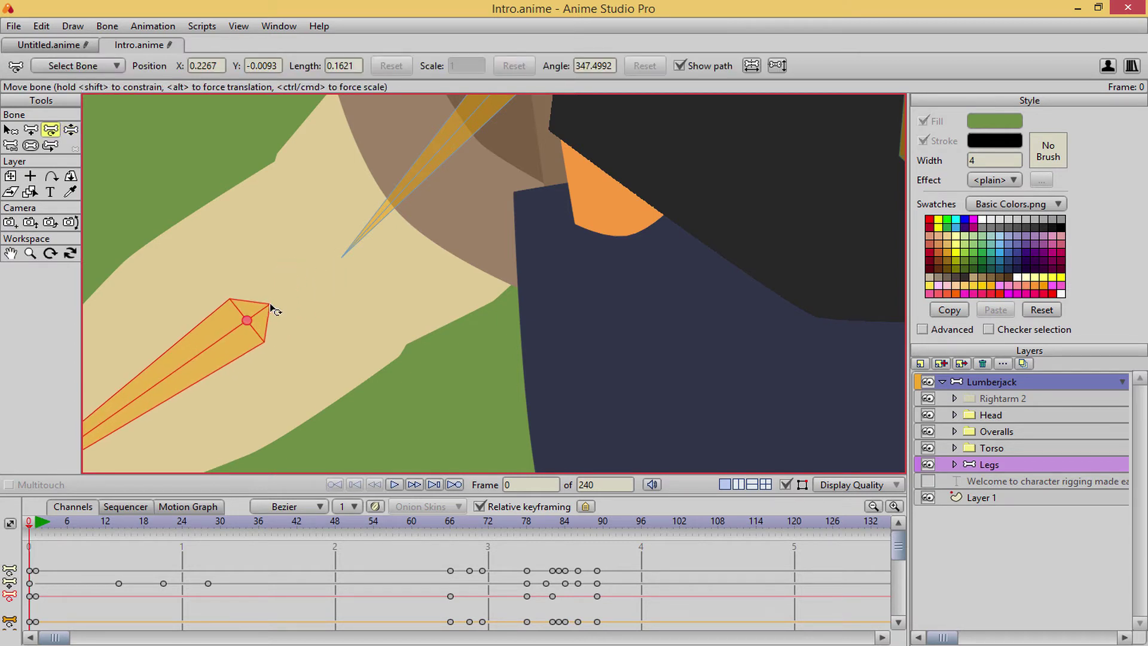
{"action": "left_click_drag", "start_coordinate": [238, 268], "coordinate": [377, 217]}
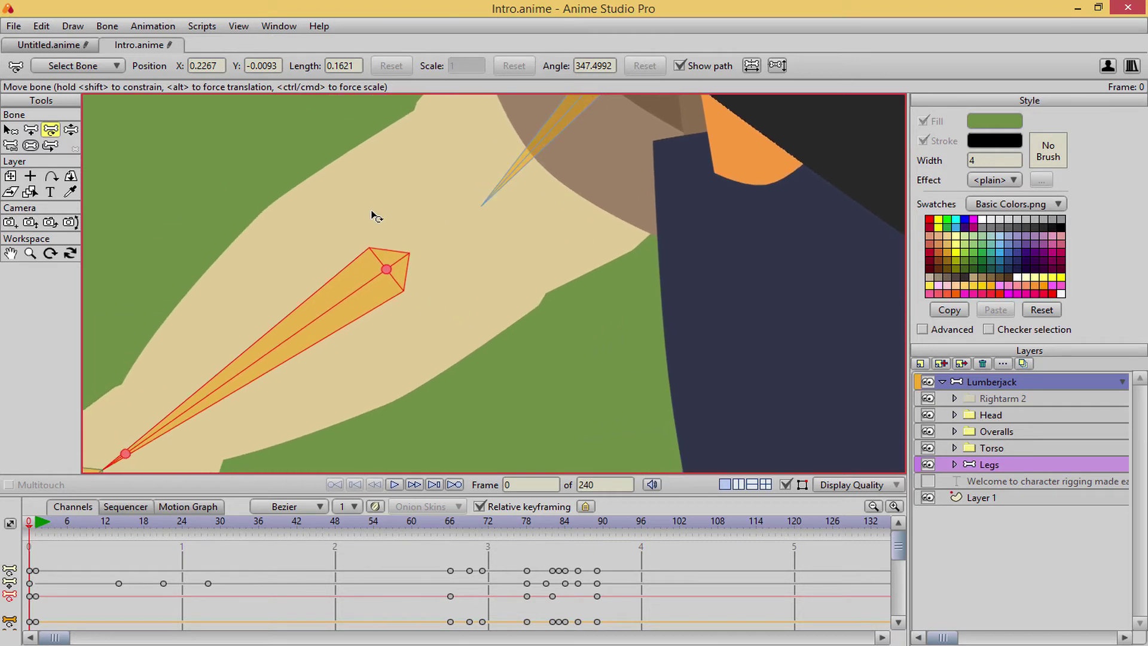
{"action": "key", "text": "z"}
{"action": "scroll", "coordinate": [393, 277], "scroll_direction": "down", "scroll_amount": 5}
{"action": "left_click_drag", "start_coordinate": [415, 302], "coordinate": [502, 248]}
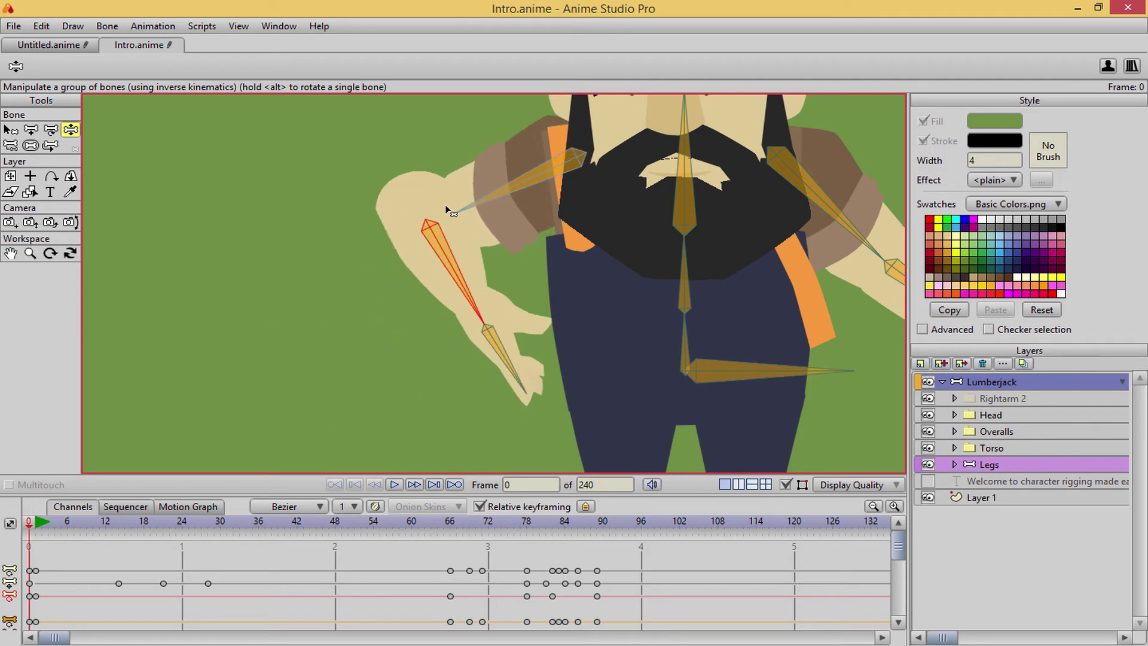
Swing the lumberjack's forearm around and let it hang down, then return to Untitled.anime.
{"action": "left_click_drag", "start_coordinate": [421, 215], "coordinate": [416, 311]}
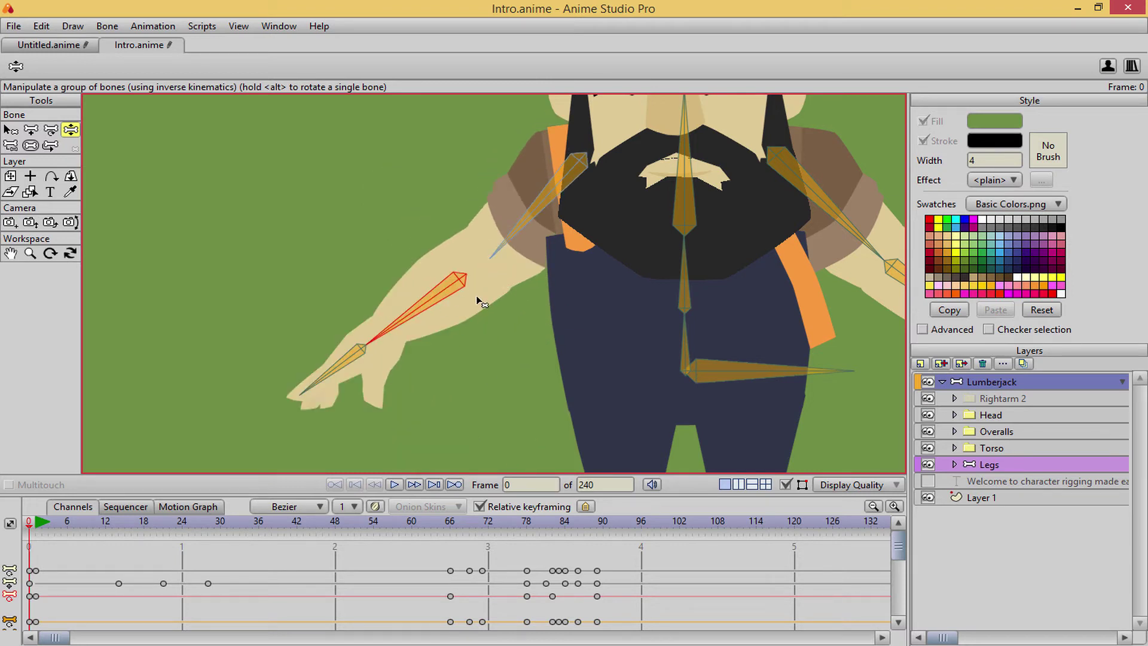
{"action": "left_click_drag", "start_coordinate": [488, 280], "coordinate": [488, 266]}
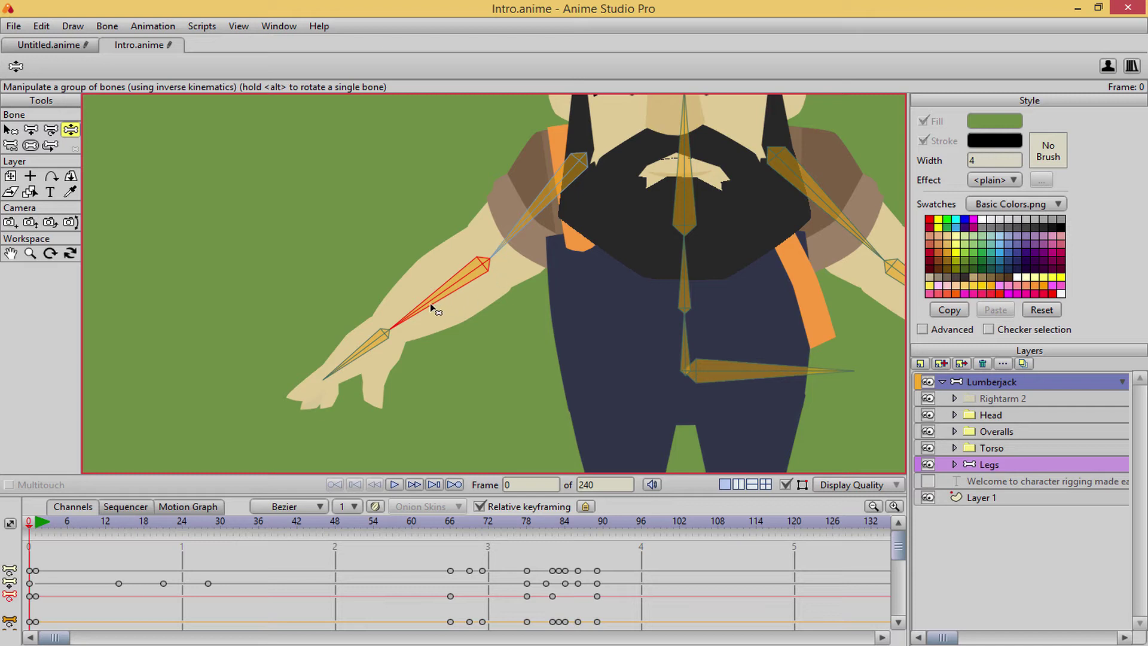
{"action": "left_click_drag", "start_coordinate": [432, 307], "coordinate": [383, 314]}
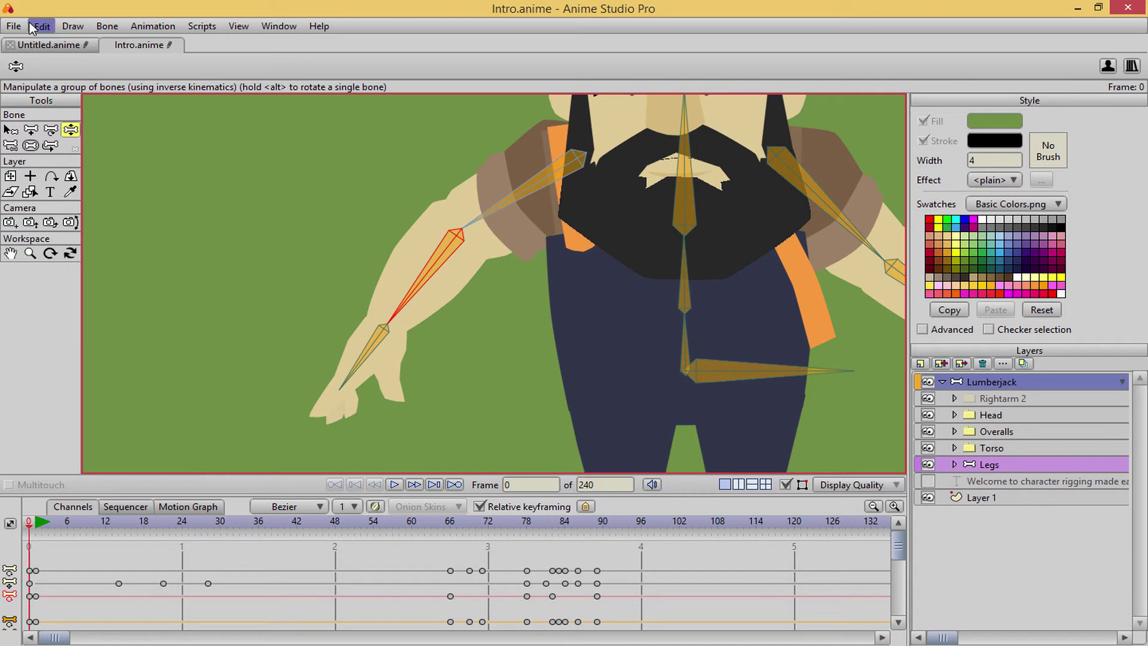
{"action": "left_click", "coordinate": [56, 45]}
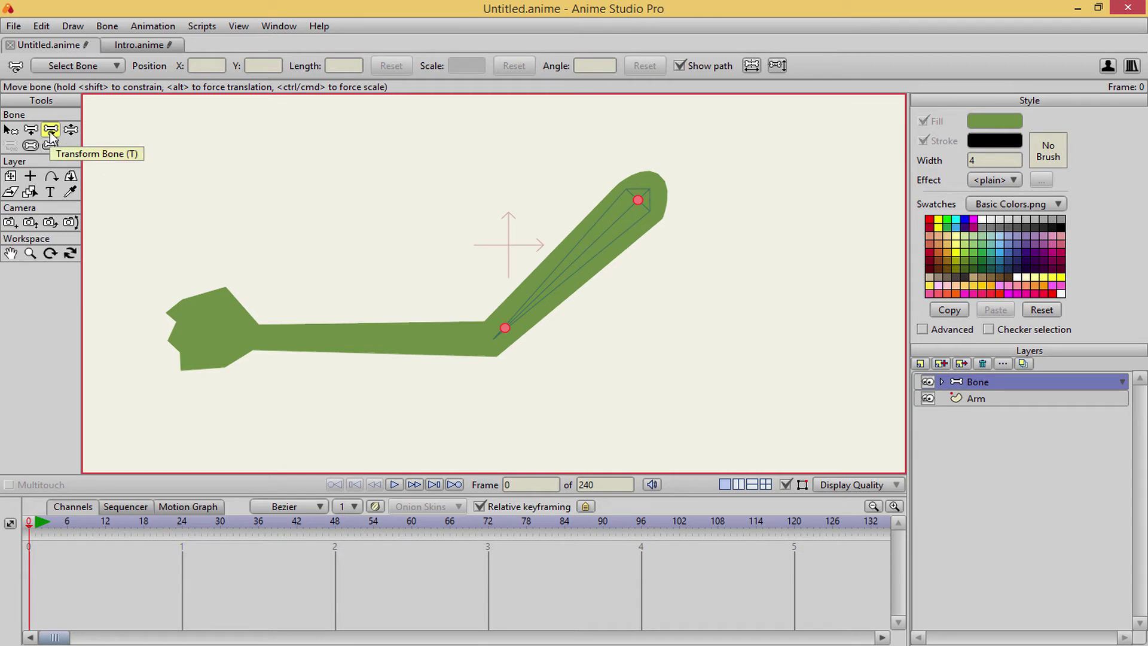
Nudge the green arm's bone along the arm with Transform Bone, then go back to Intro.anime.
{"action": "left_click_drag", "start_coordinate": [505, 328], "coordinate": [593, 229]}
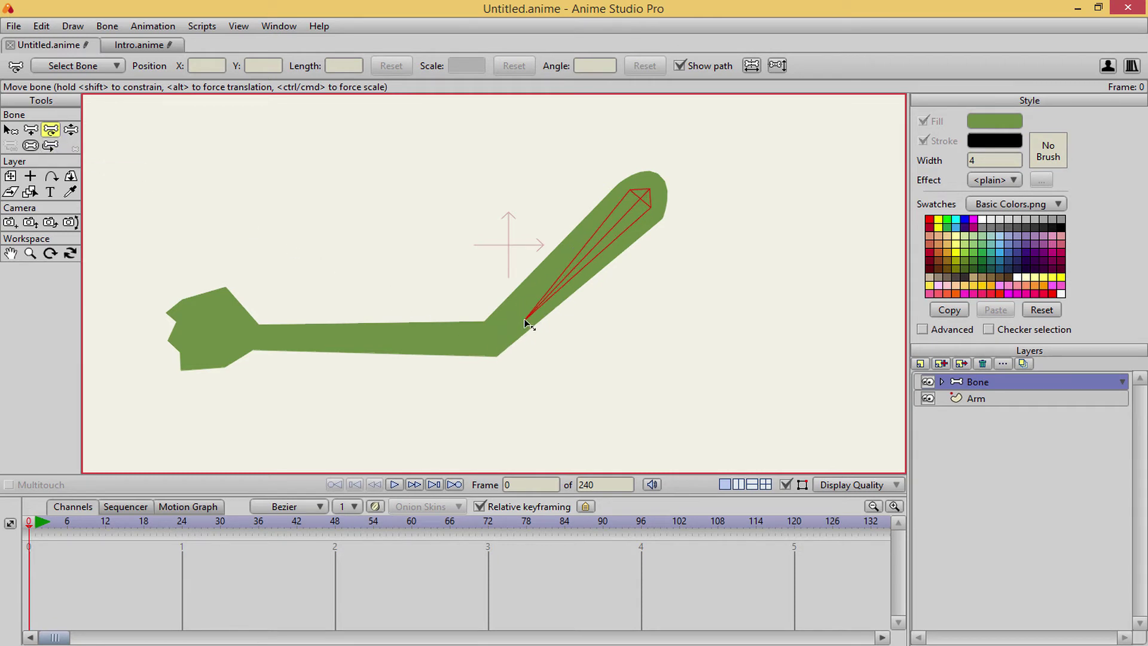
{"action": "left_click_drag", "start_coordinate": [528, 321], "coordinate": [623, 217]}
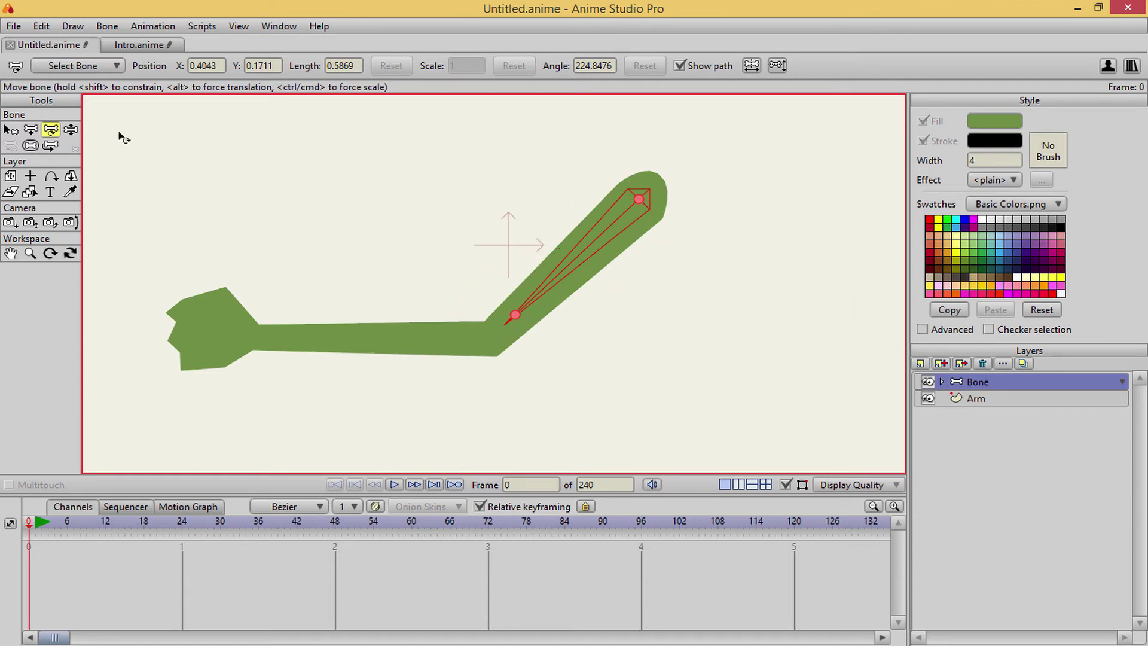
{"action": "left_click", "coordinate": [31, 147]}
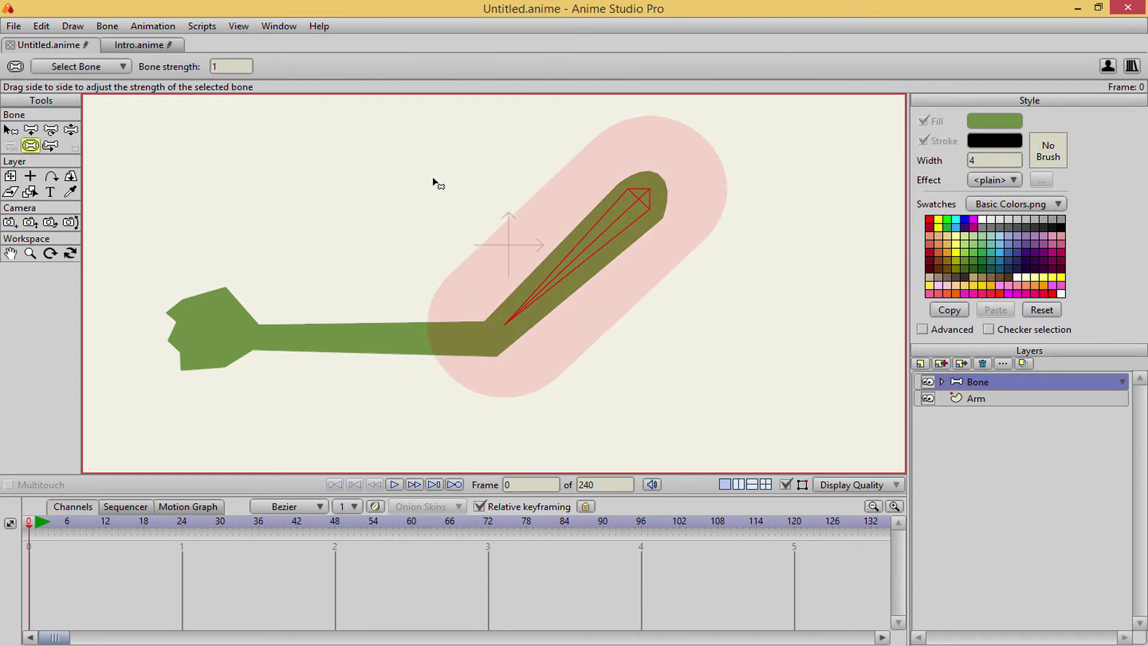
{"action": "left_click", "coordinate": [108, 45]}
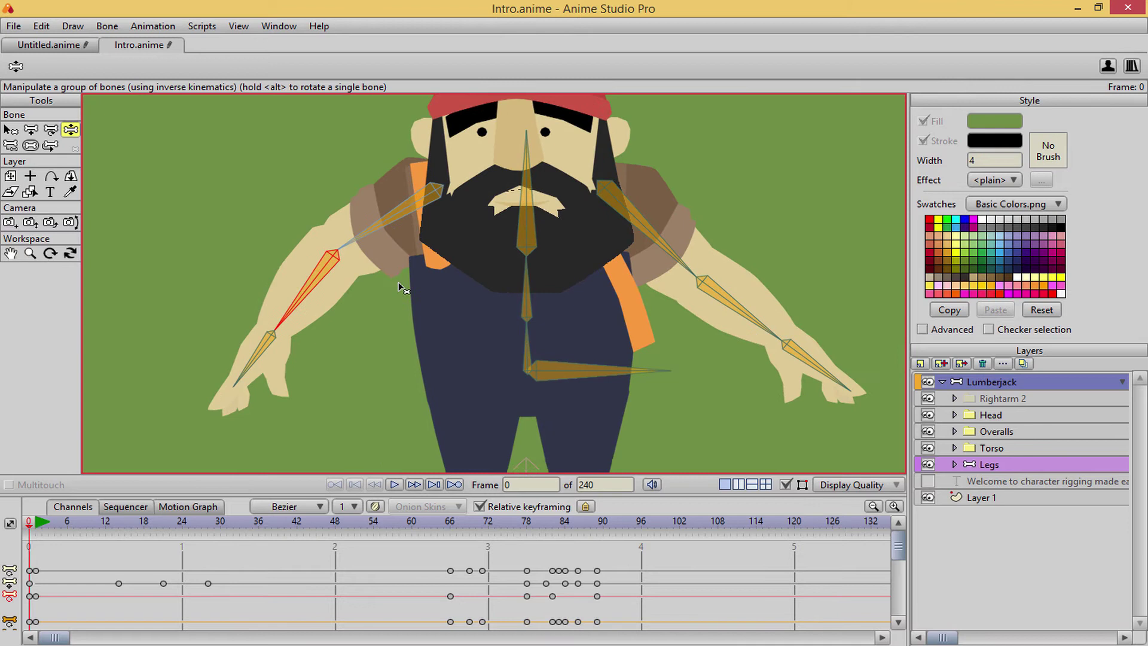
Set the lumberjack's forearm bone strength to 0.6957 so its influence region covers the forearm.
{"action": "key", "text": "s"}
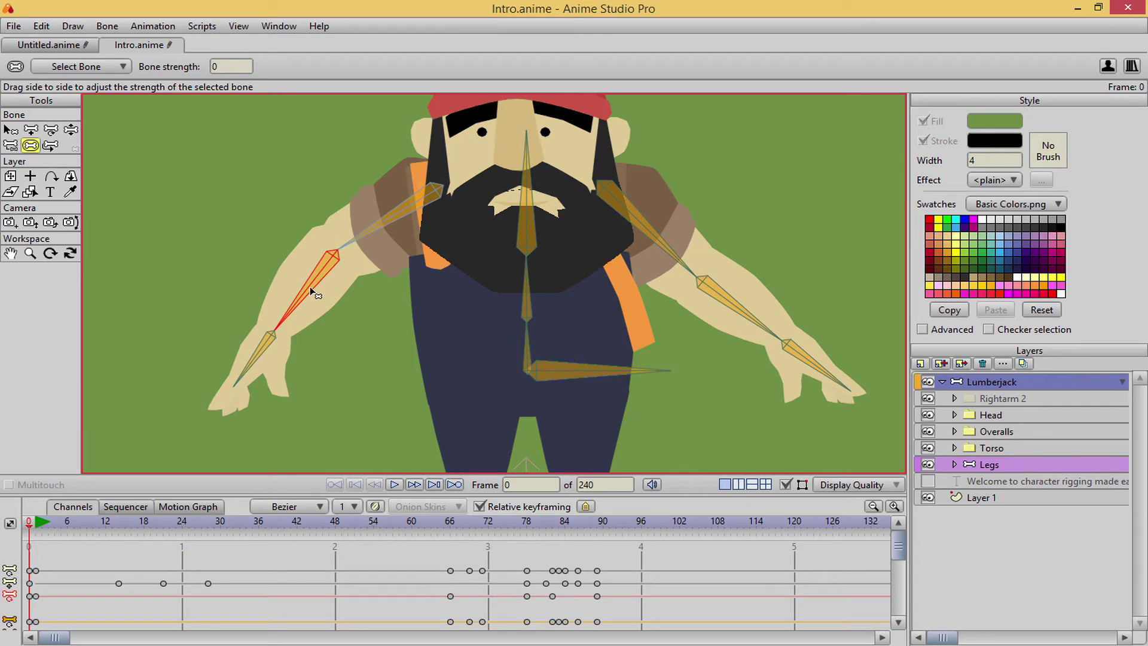
{"action": "left_click_drag", "start_coordinate": [311, 287], "coordinate": [367, 320]}
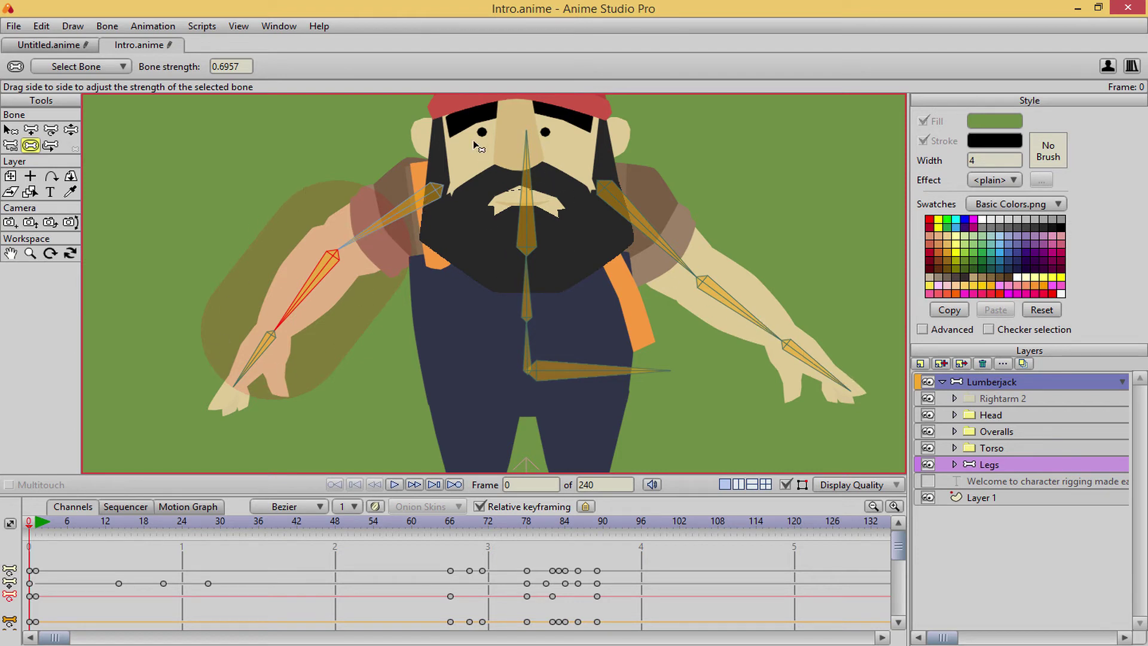
{"action": "key", "text": "b"}
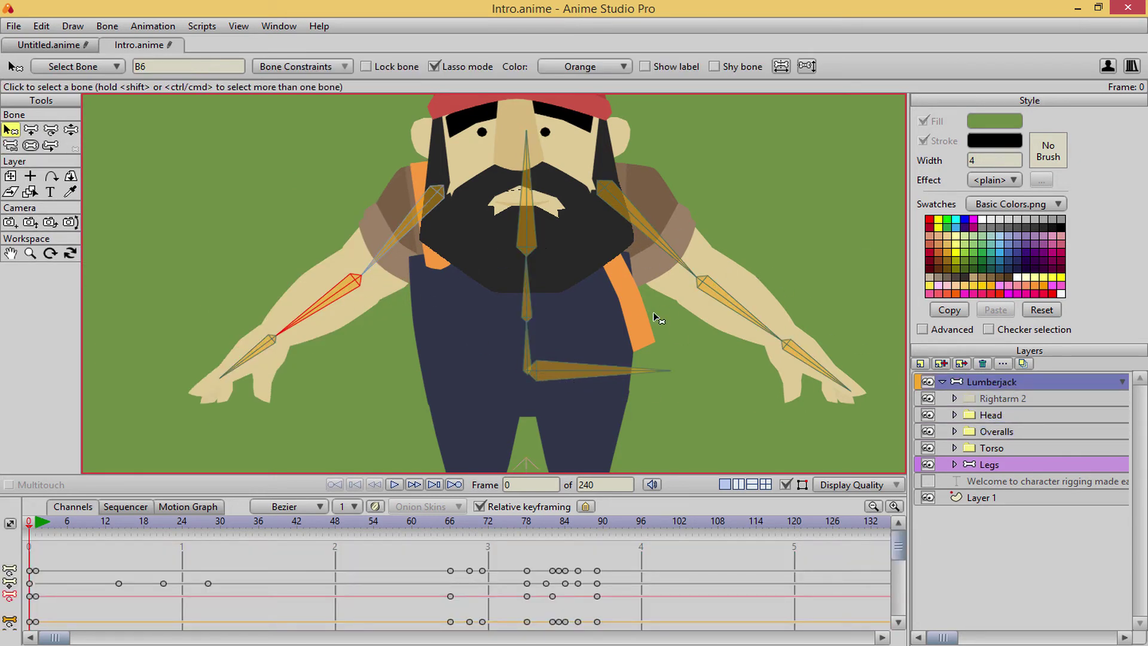
{"action": "key", "text": "s"}
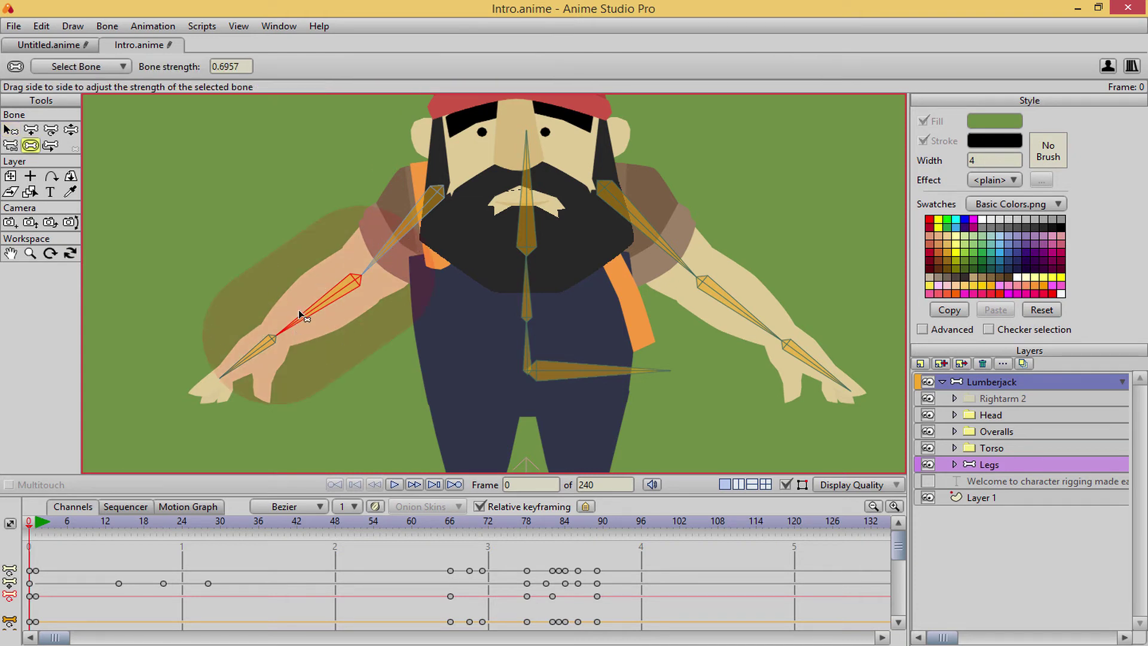
{"action": "scroll", "coordinate": [311, 334], "scroll_direction": "down", "scroll_amount": 3}
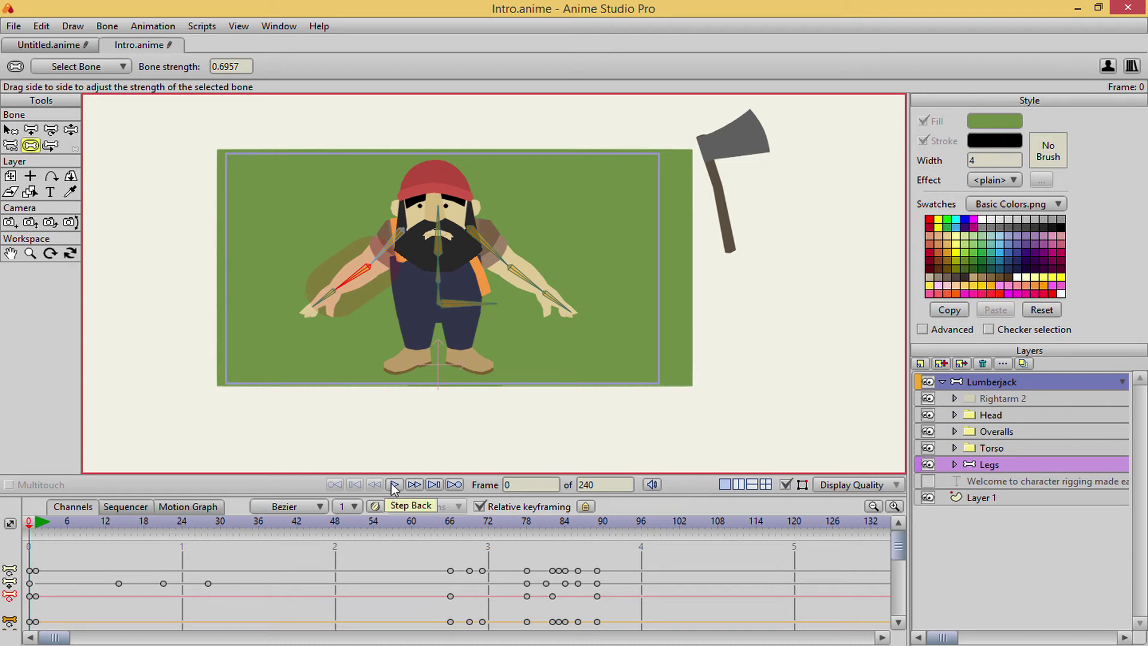
Raise the lumberjack's arm straight out to the side with Manipulate Bones.
{"action": "scroll", "coordinate": [354, 231], "scroll_direction": "up", "scroll_amount": 3}
{"action": "scroll", "coordinate": [376, 275], "scroll_direction": "down", "scroll_amount": 3}
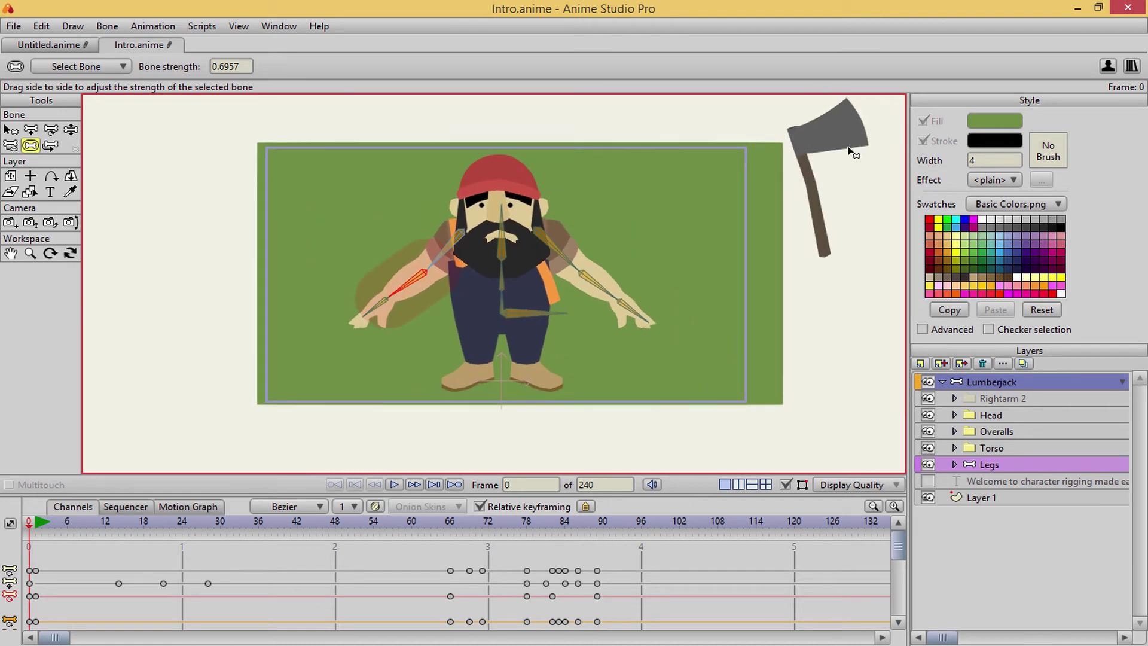
{"action": "key", "text": "z"}
{"action": "left_click_drag", "start_coordinate": [419, 290], "coordinate": [352, 226]}
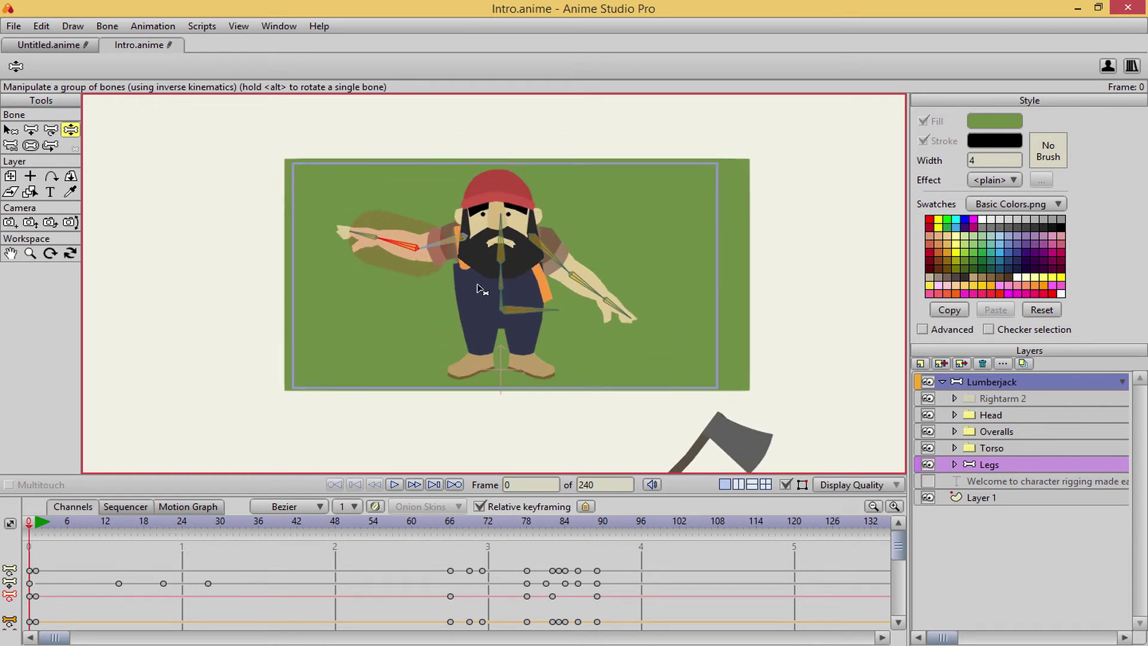
Recentre the view on the character and return to the Untitled green-arm document.
{"action": "scroll", "coordinate": [480, 258], "scroll_direction": "up", "scroll_amount": 1}
{"action": "scroll", "coordinate": [486, 255], "scroll_direction": "up", "scroll_amount": 1}
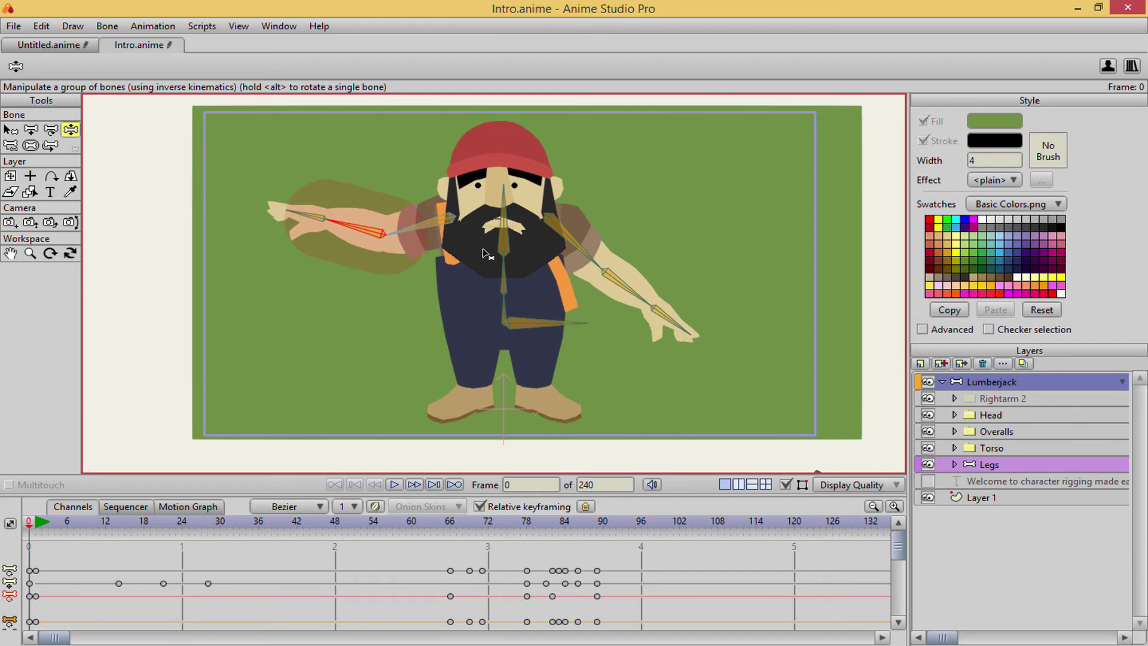
{"action": "left_click_drag", "start_coordinate": [487, 254], "coordinate": [478, 263]}
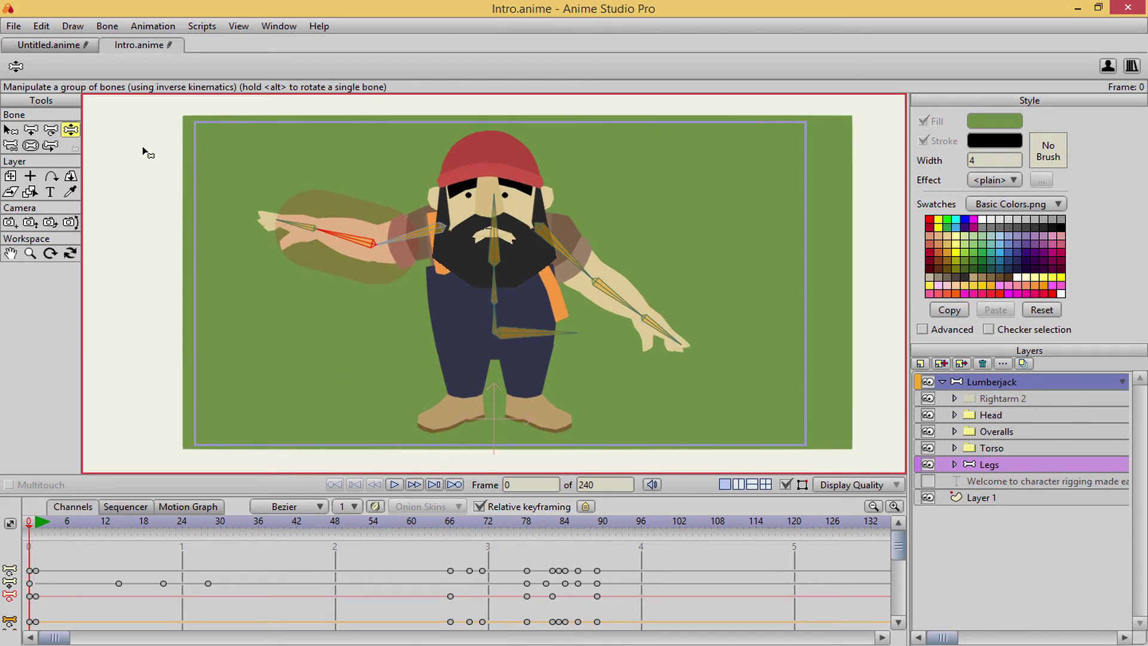
{"action": "left_click", "coordinate": [48, 47]}
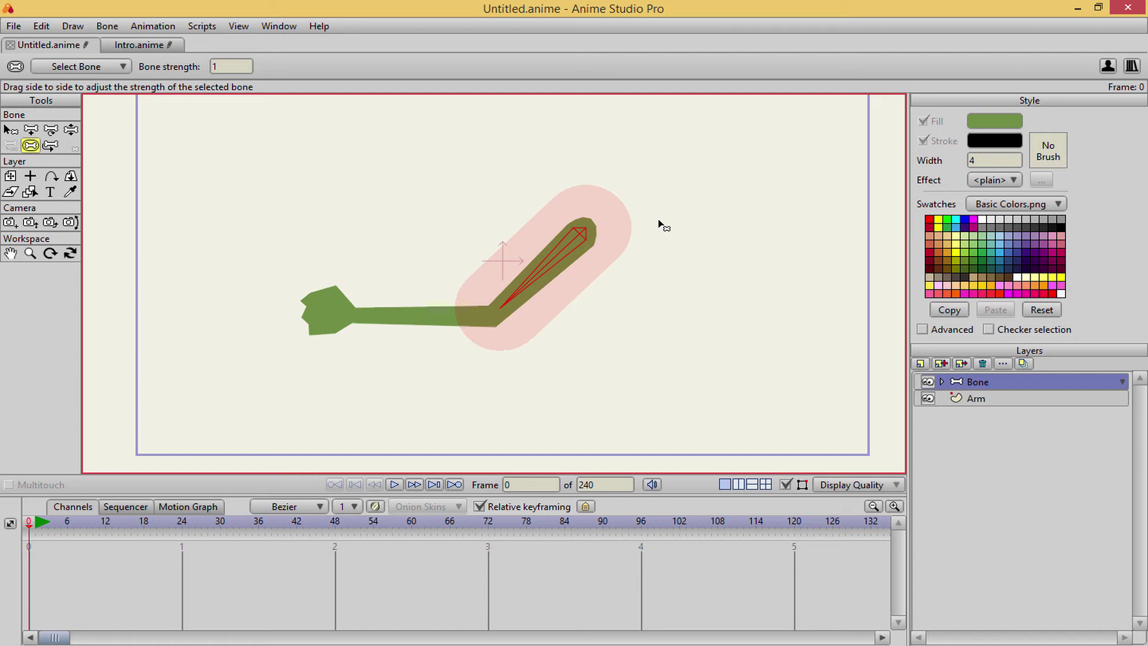
Zoom the green-arm canvas and select the Offset Bone tool.
{"action": "scroll", "coordinate": [643, 191], "scroll_direction": "down", "scroll_amount": 3}
{"action": "scroll", "coordinate": [550, 315], "scroll_direction": "up", "scroll_amount": 5}
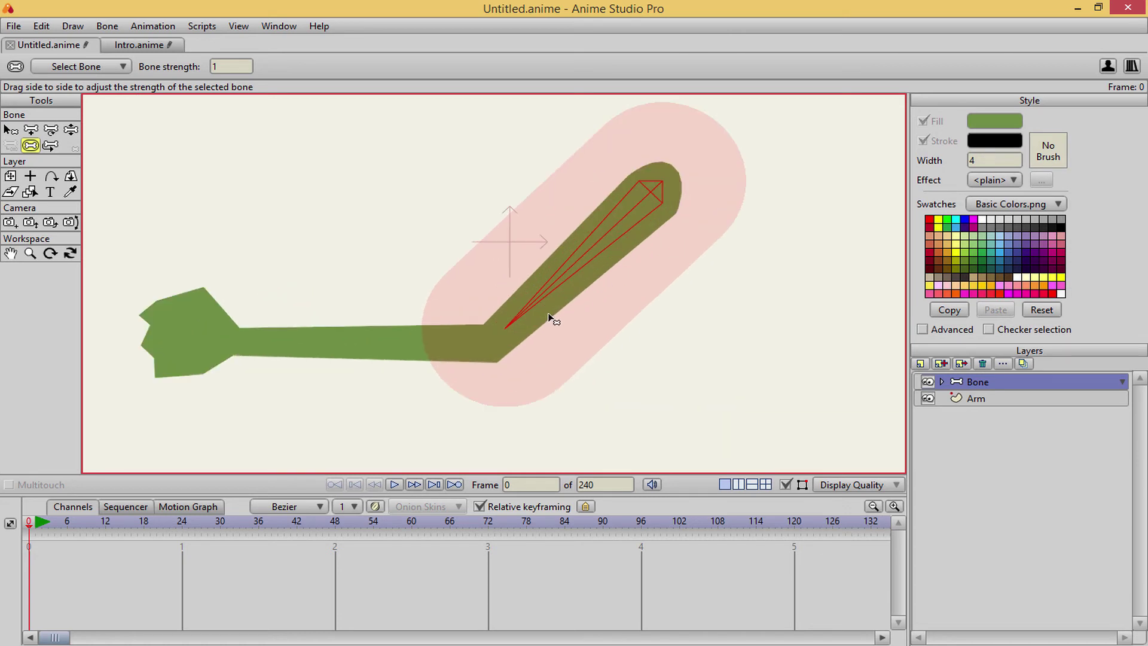
{"action": "scroll", "coordinate": [457, 328], "scroll_direction": "down", "scroll_amount": 1}
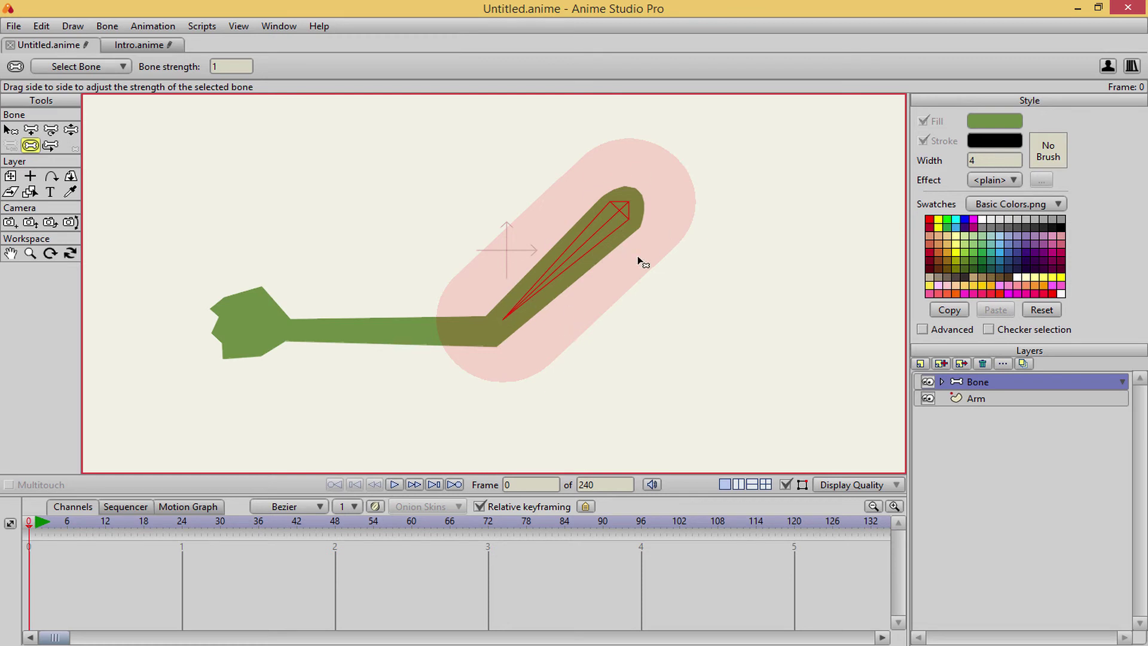
{"action": "left_click", "coordinate": [60, 147]}
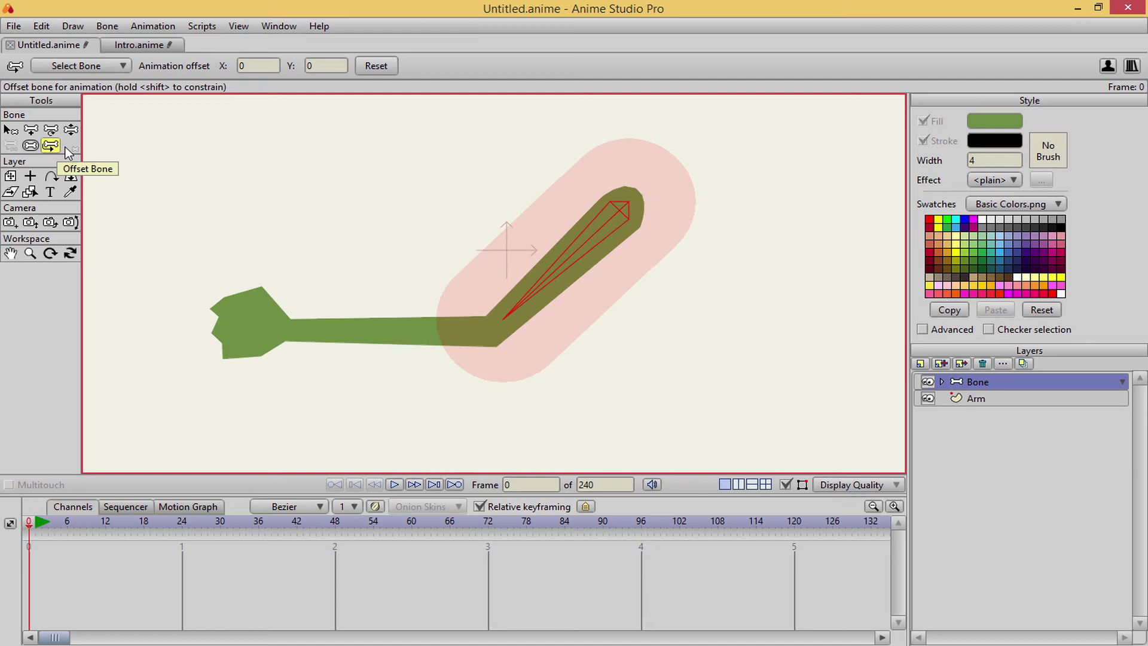
Return to the lumberjack document and settle on the Offset Bone tool.
{"action": "left_click", "coordinate": [114, 48]}
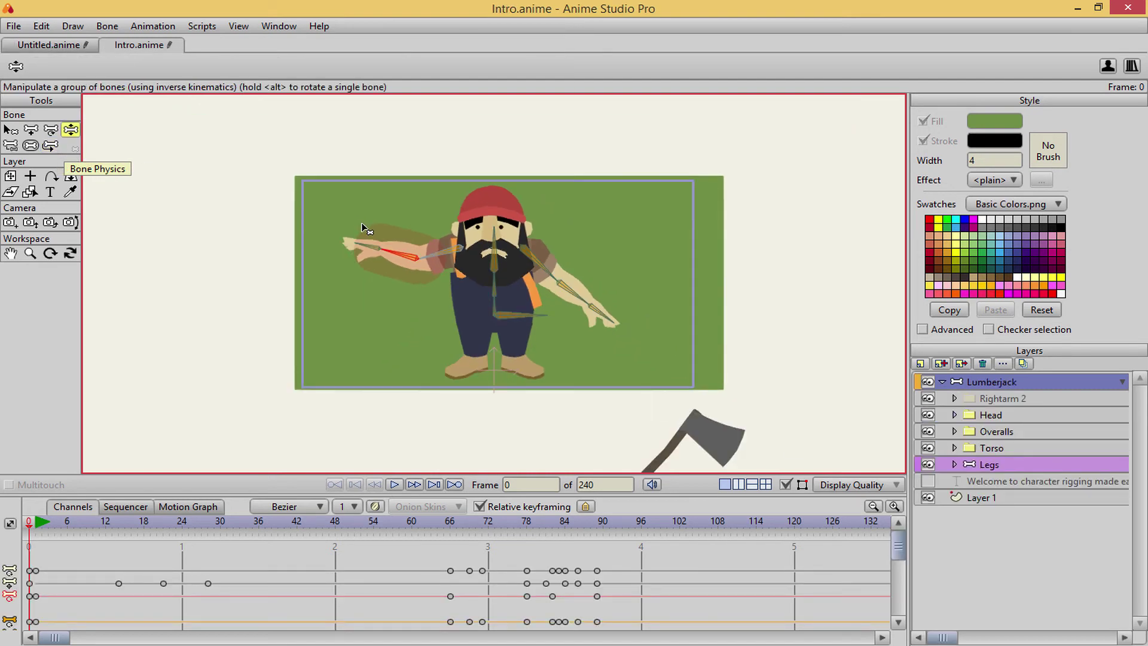
{"action": "key", "text": "s"}
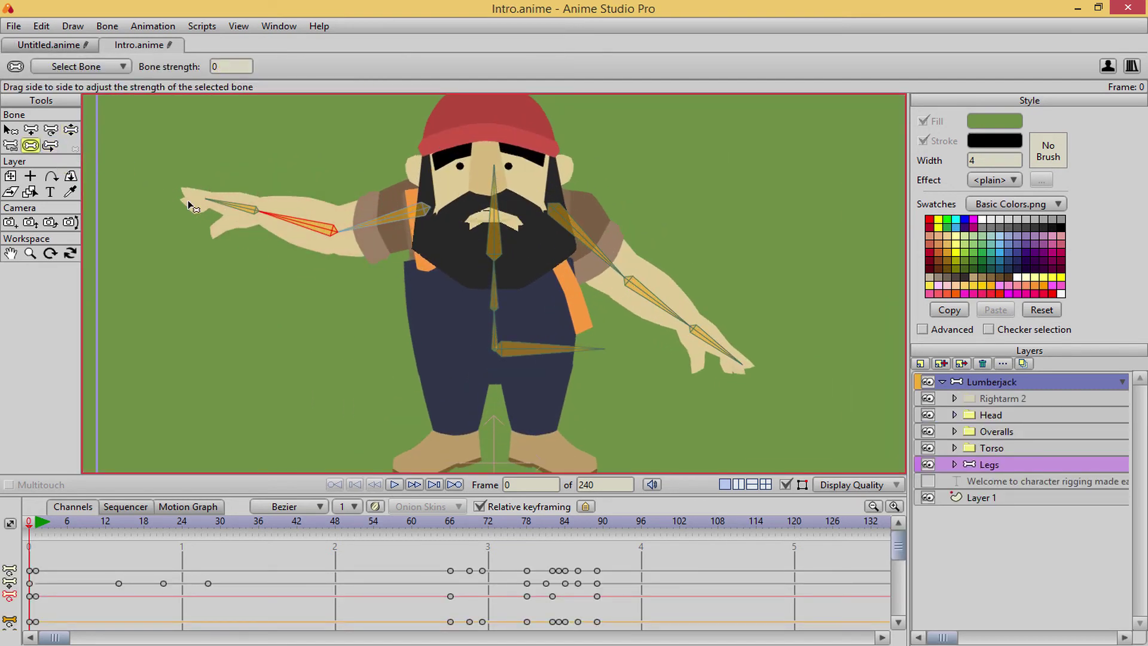
{"action": "scroll", "coordinate": [284, 223], "scroll_direction": "down", "scroll_amount": 5}
{"action": "scroll", "coordinate": [250, 198], "scroll_direction": "up", "scroll_amount": 4}
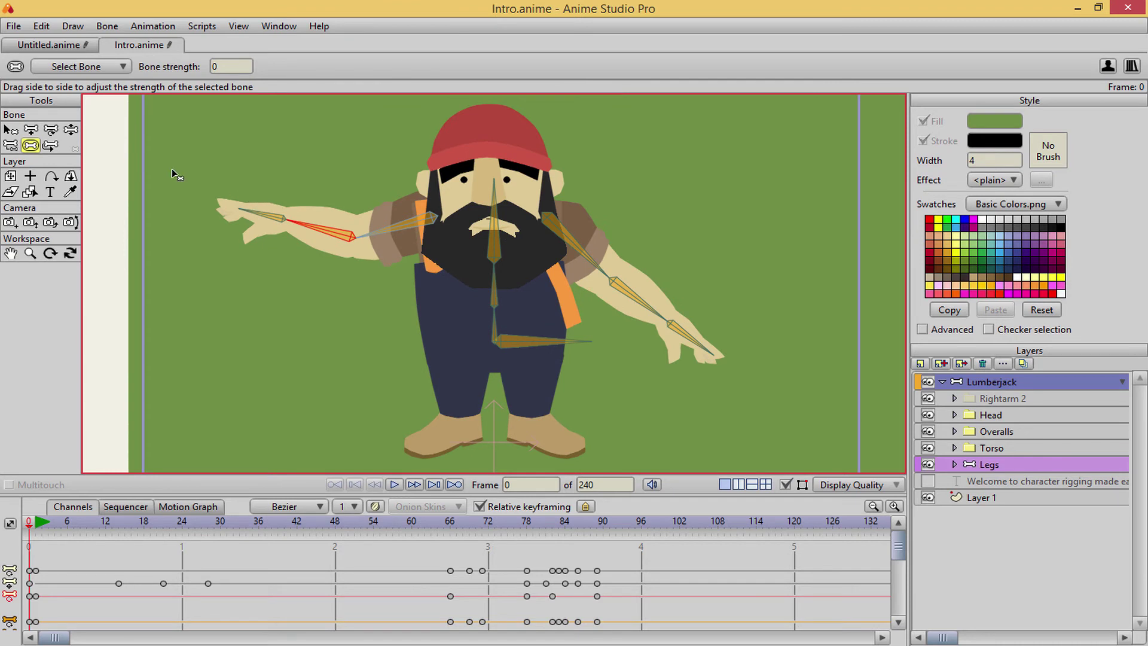
{"action": "left_click", "coordinate": [50, 146]}
{"action": "key", "text": "t"}
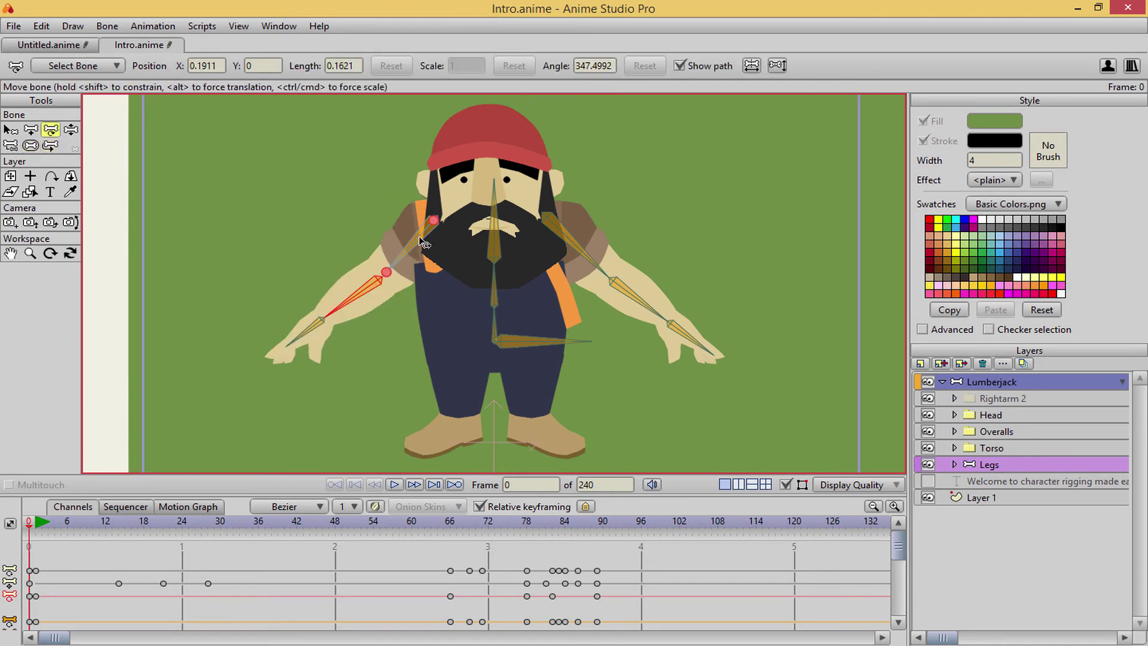
{"action": "left_click", "coordinate": [50, 145]}
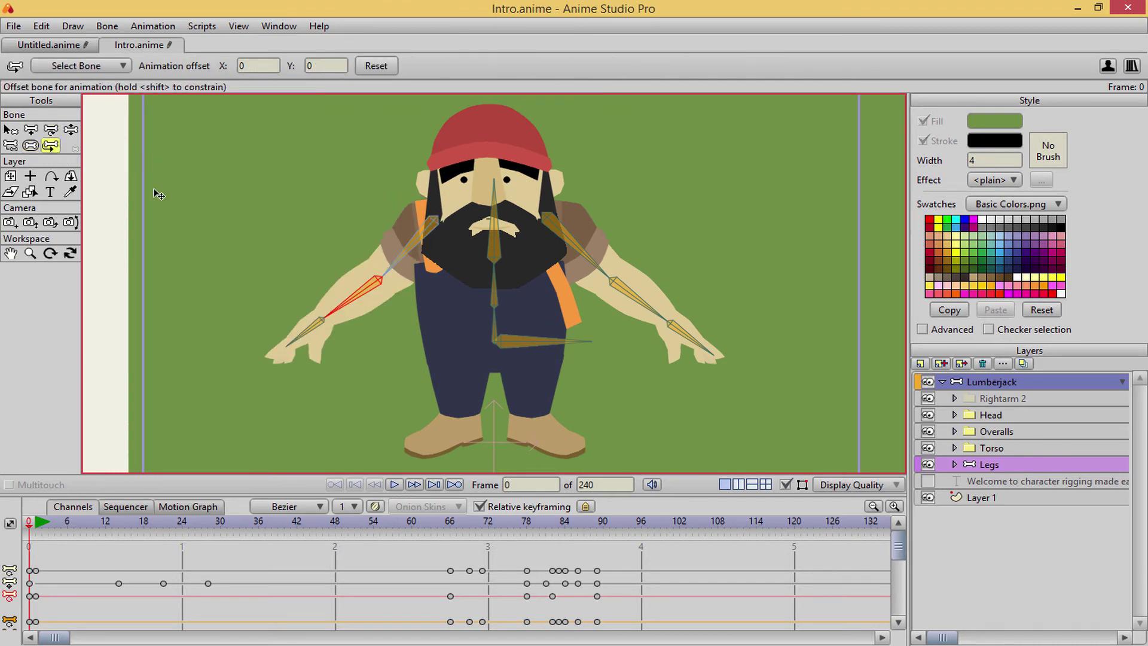
Offset the left arm left, the right arm up-right, and raise the head bone.
{"action": "left_click_drag", "start_coordinate": [426, 241], "coordinate": [276, 243]}
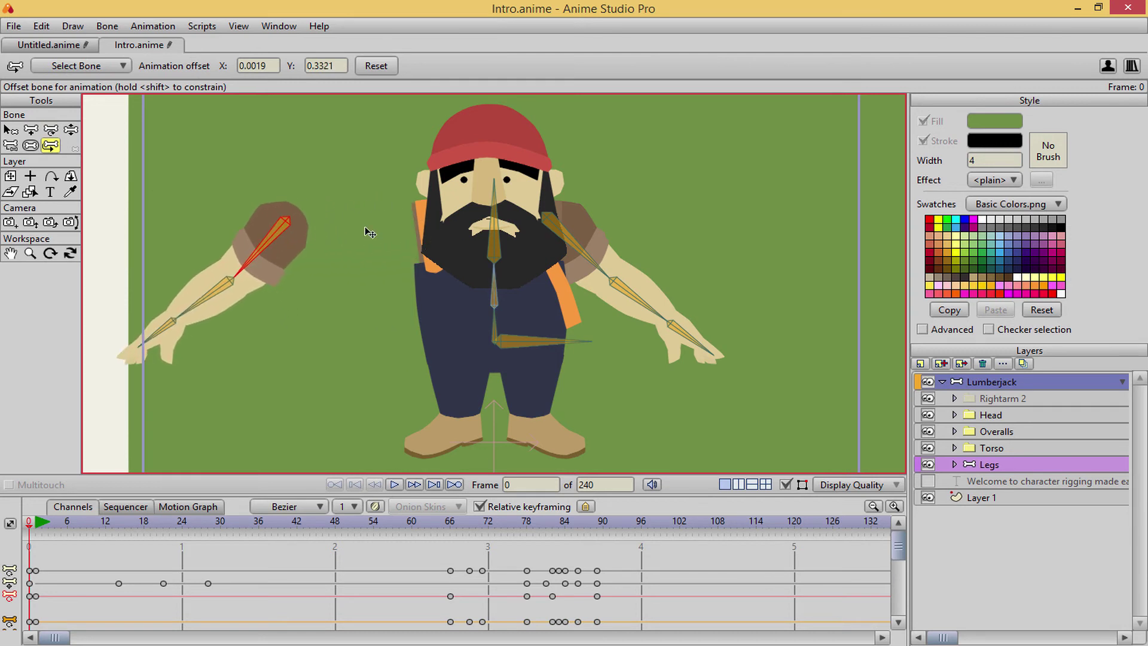
{"action": "left_click_drag", "start_coordinate": [556, 235], "coordinate": [814, 204]}
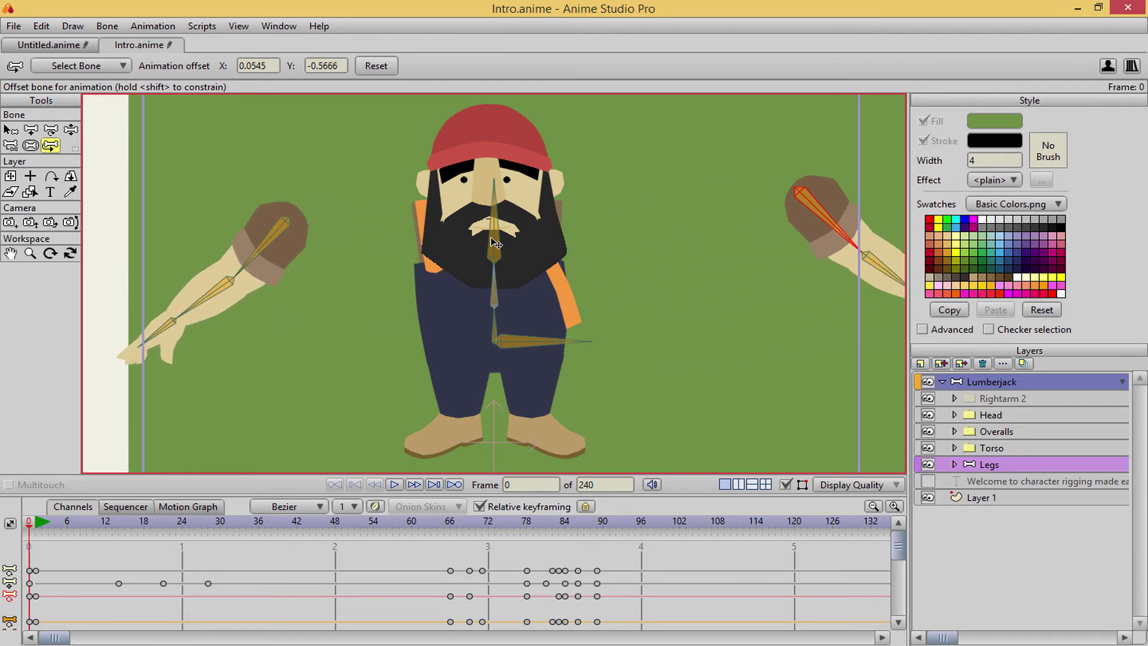
{"action": "left_click_drag", "start_coordinate": [495, 242], "coordinate": [596, 174]}
{"action": "scroll", "coordinate": [596, 174], "scroll_direction": "down", "scroll_amount": 5}
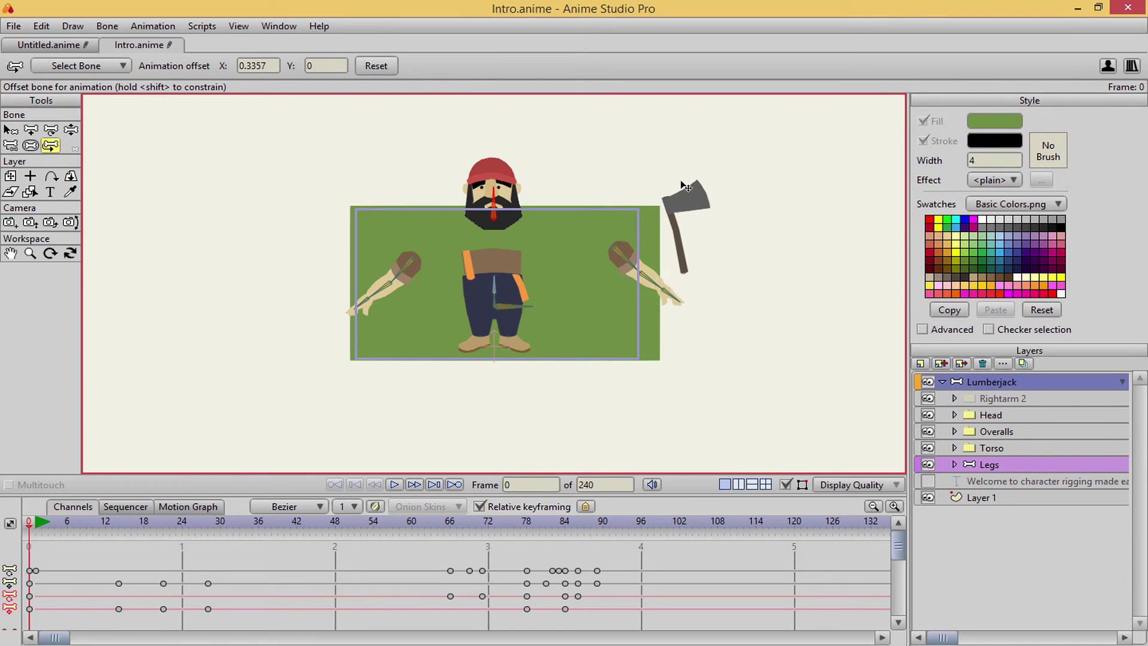
Raise the hand bone's strength to 0.3478 and the forearm bone's to 0.4734.
{"action": "scroll", "coordinate": [608, 228], "scroll_direction": "up", "scroll_amount": 4}
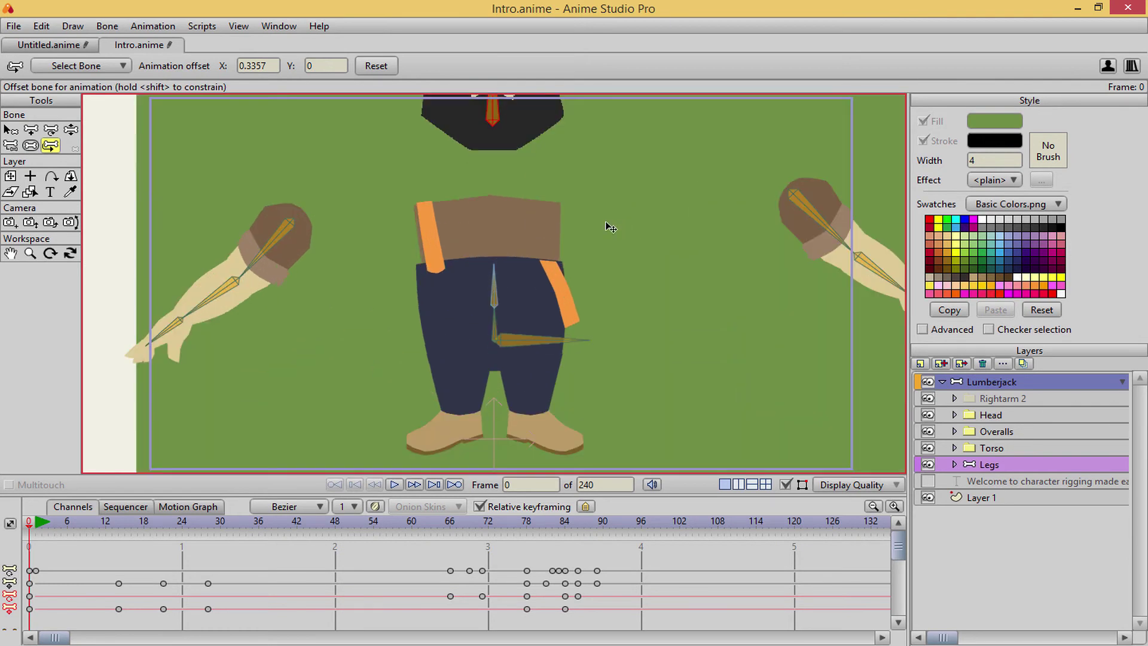
{"action": "key", "text": "n"}
{"action": "scroll", "coordinate": [239, 299], "scroll_direction": "down", "scroll_amount": 2}
{"action": "left_click_drag", "start_coordinate": [287, 311], "coordinate": [326, 315]}
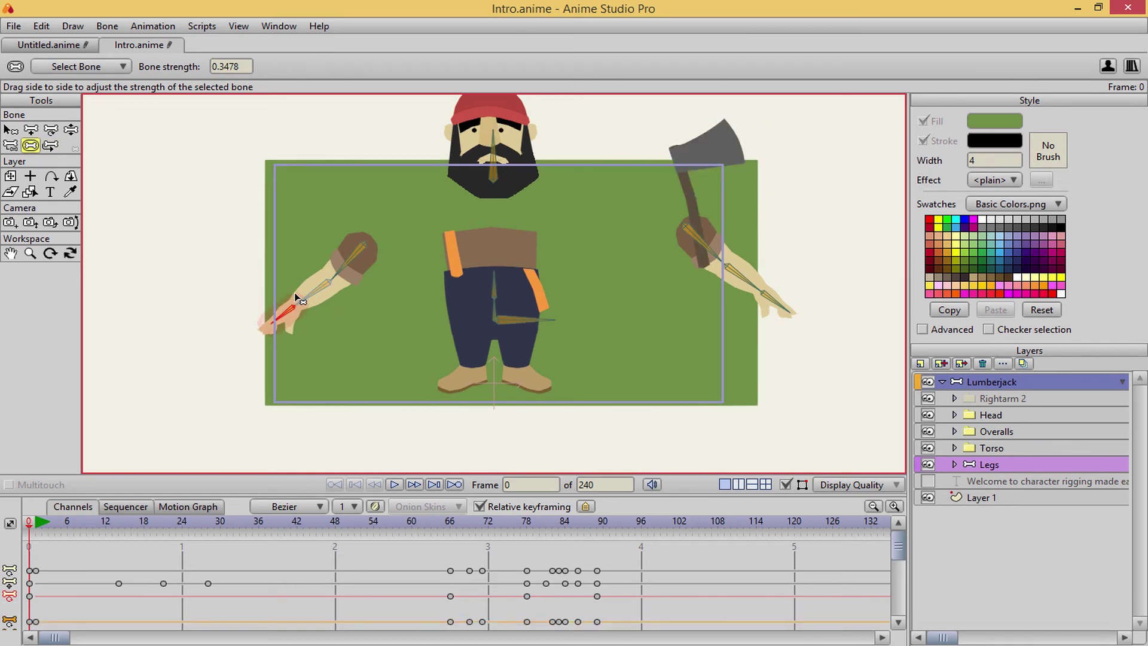
{"action": "left_click", "coordinate": [316, 289]}
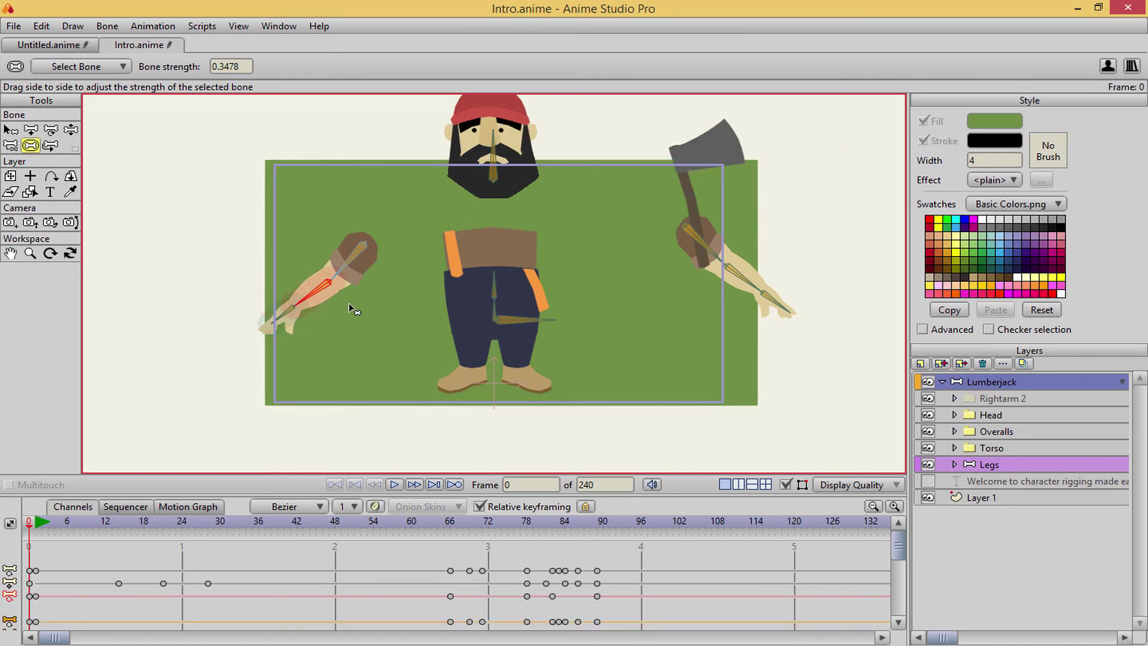
{"action": "mouse_move", "coordinate": [349, 262]}
{"action": "left_mouse_down"}
{"action": "mouse_move", "coordinate": [363, 261]}
{"action": "mouse_move", "coordinate": [356, 277]}
{"action": "left_mouse_up"}
Bend the left arm up and back with Manipulate Bones.
{"action": "scroll", "coordinate": [389, 270], "scroll_direction": "up", "scroll_amount": 5}
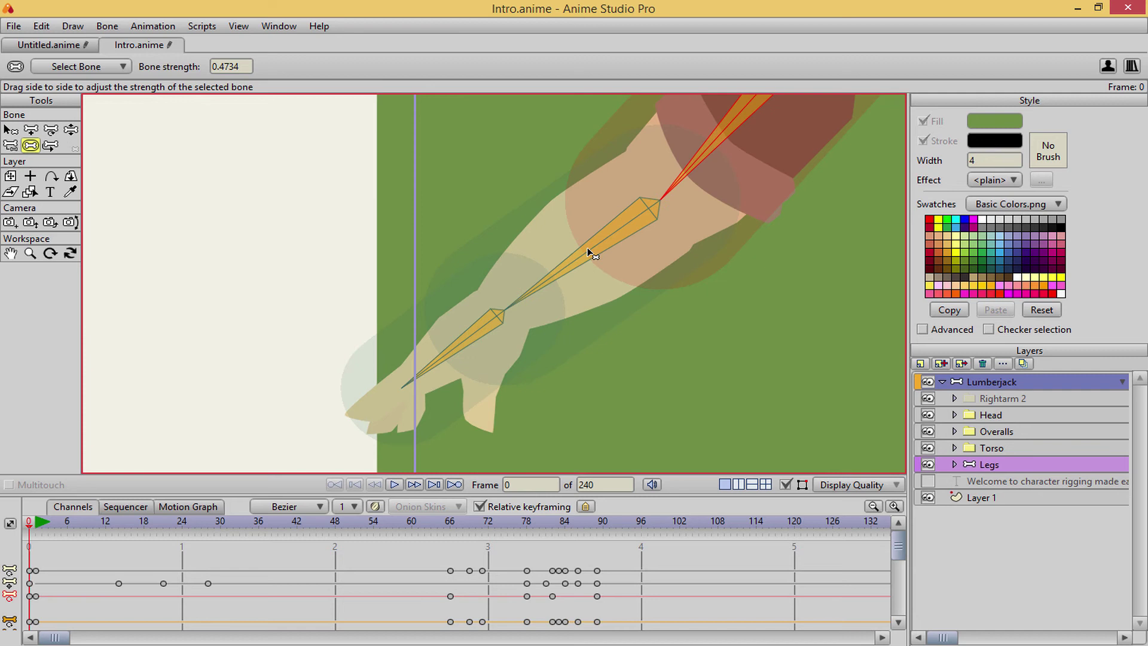
{"action": "left_click_drag", "start_coordinate": [602, 159], "coordinate": [545, 190]}
{"action": "scroll", "coordinate": [553, 247], "scroll_direction": "down", "scroll_amount": 3}
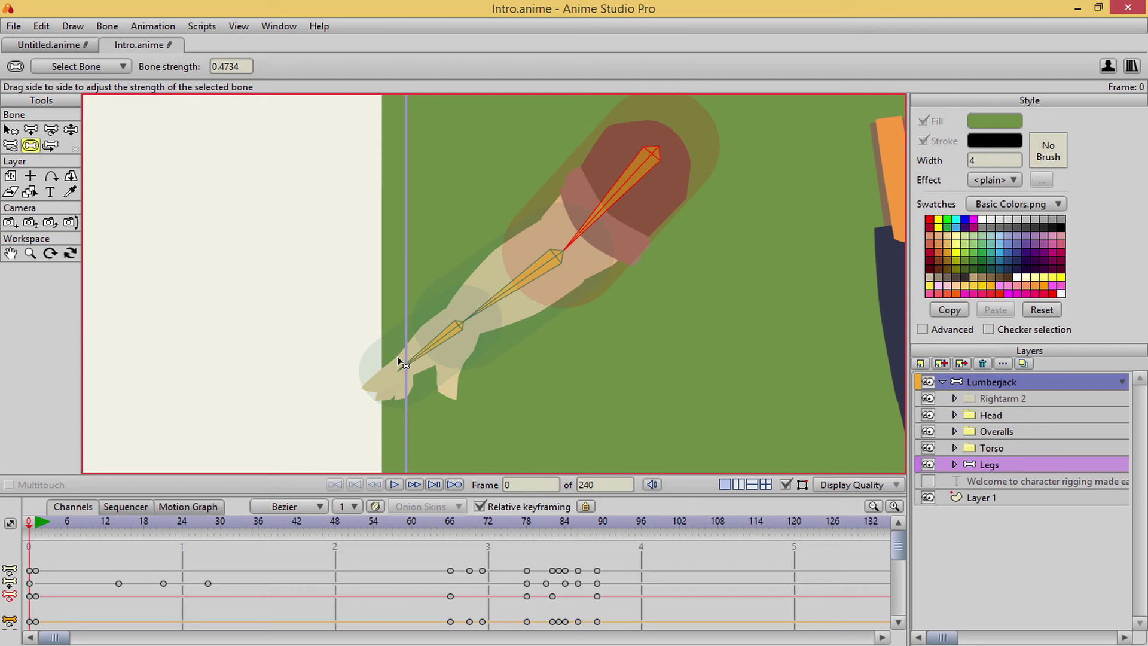
{"action": "scroll", "coordinate": [399, 360], "scroll_direction": "up", "scroll_amount": 2}
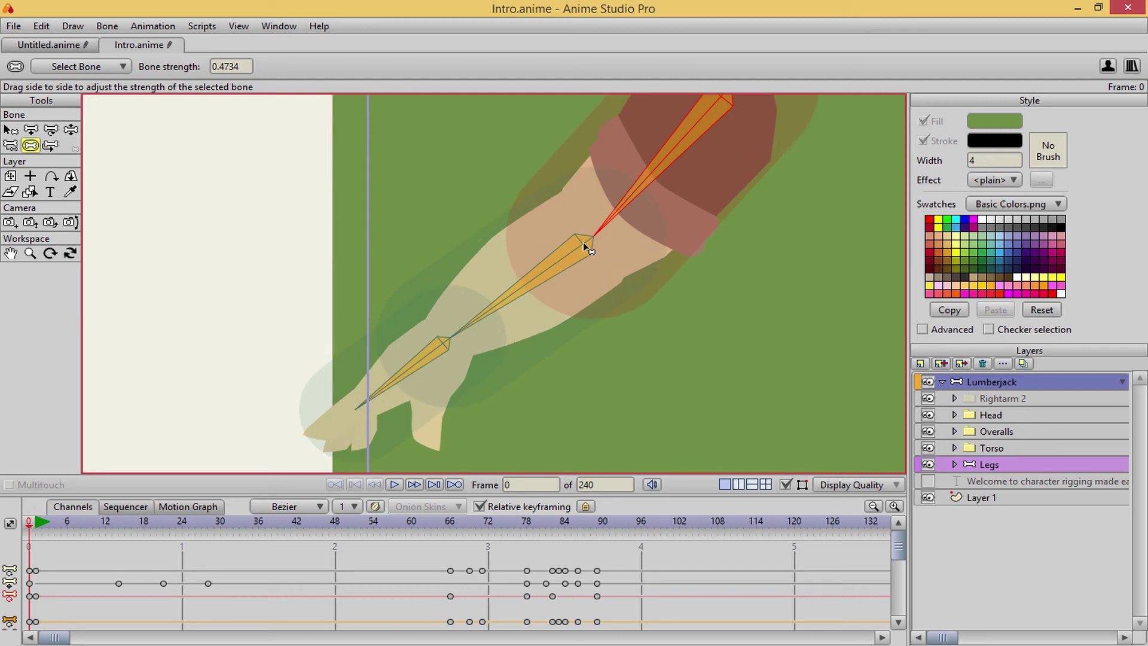
{"action": "scroll", "coordinate": [535, 297], "scroll_direction": "down", "scroll_amount": 2}
{"action": "scroll", "coordinate": [536, 298], "scroll_direction": "up", "scroll_amount": 2}
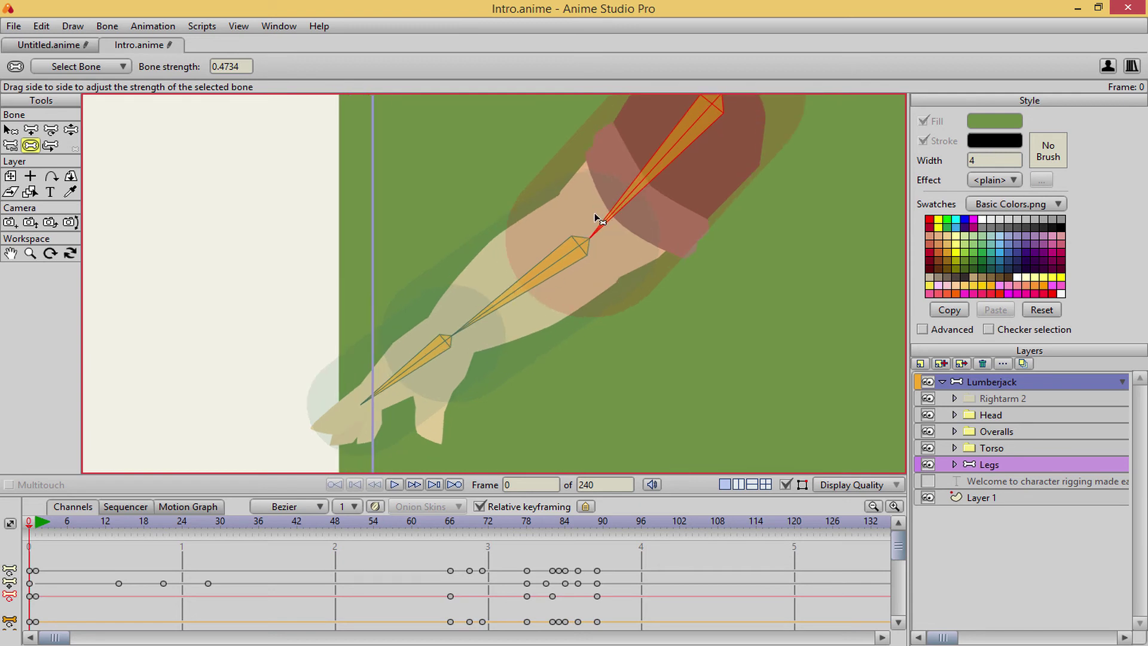
{"action": "scroll", "coordinate": [598, 219], "scroll_direction": "down", "scroll_amount": 3}
{"action": "key", "text": "z"}
{"action": "left_click_drag", "start_coordinate": [447, 325], "coordinate": [432, 293]}
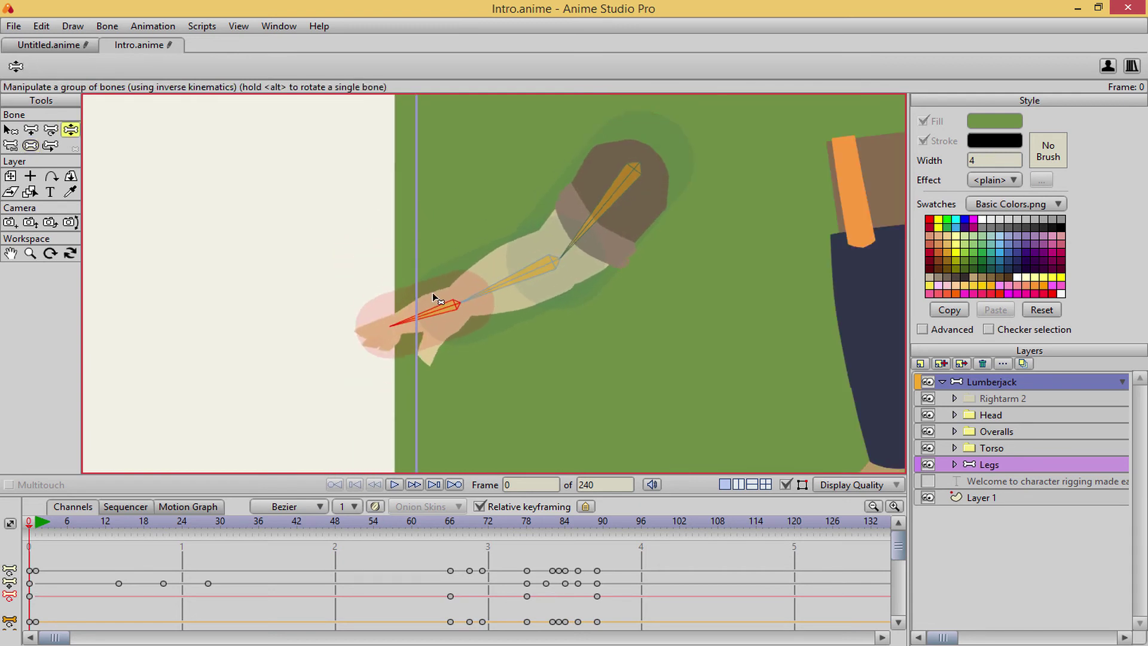
{"action": "scroll", "coordinate": [432, 293], "scroll_direction": "down", "scroll_amount": 4}
{"action": "left_click_drag", "start_coordinate": [531, 281], "coordinate": [410, 328]}
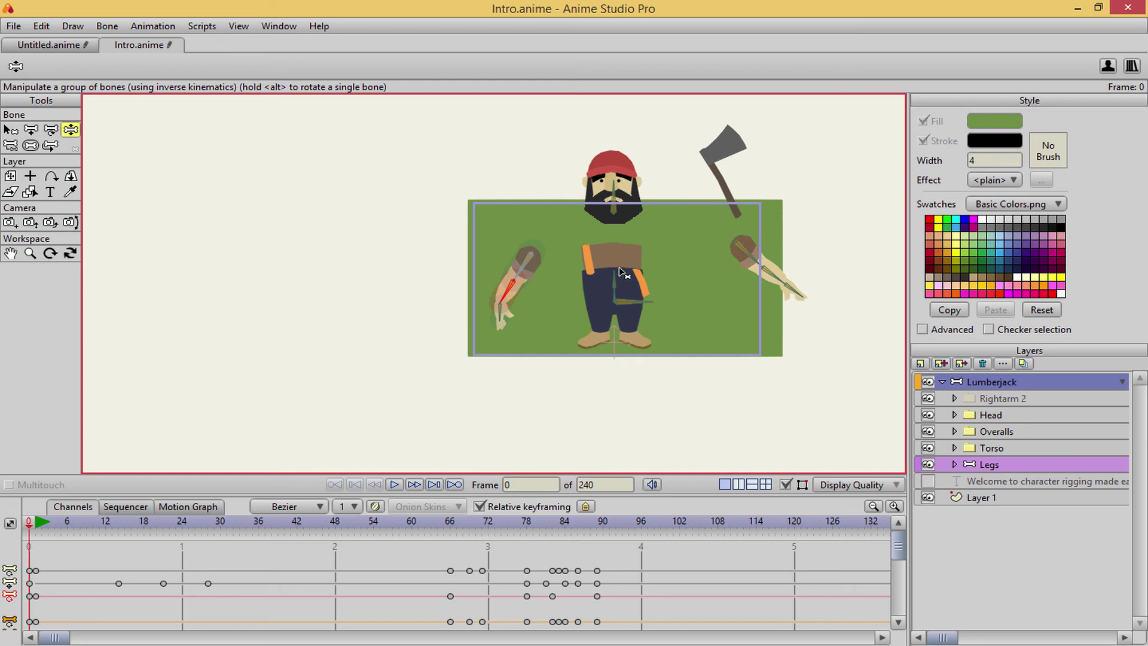
Switch from Transform Bone to the Offset Bone tool.
{"action": "scroll", "coordinate": [572, 260], "scroll_direction": "up", "scroll_amount": 2}
{"action": "key", "text": "t"}
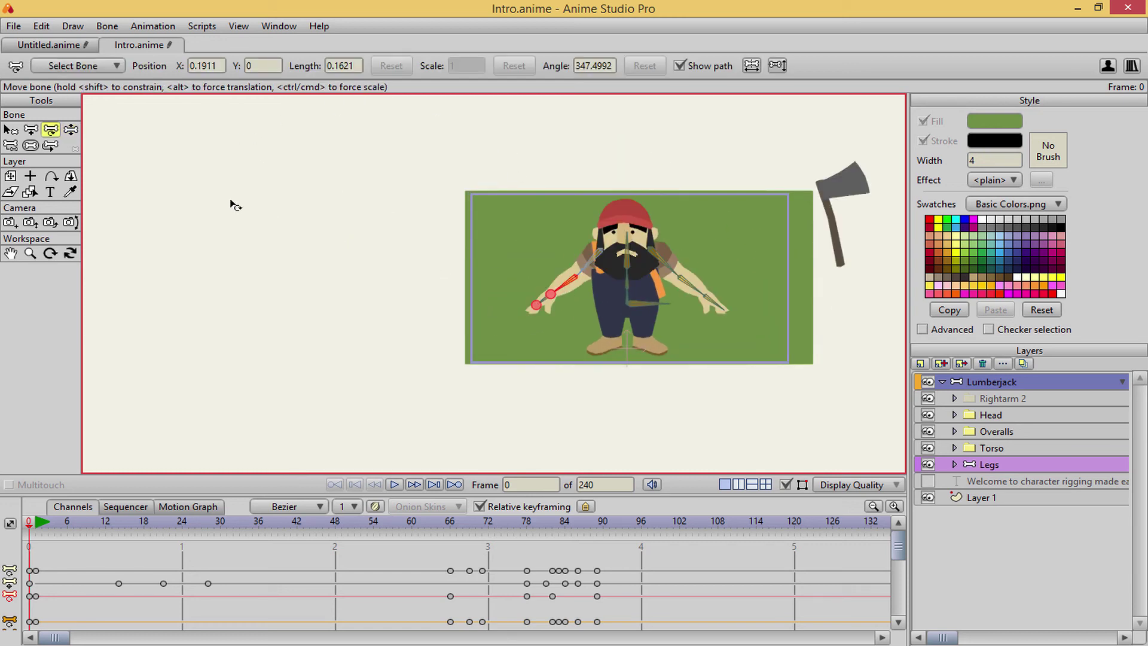
{"action": "left_click", "coordinate": [50, 145]}
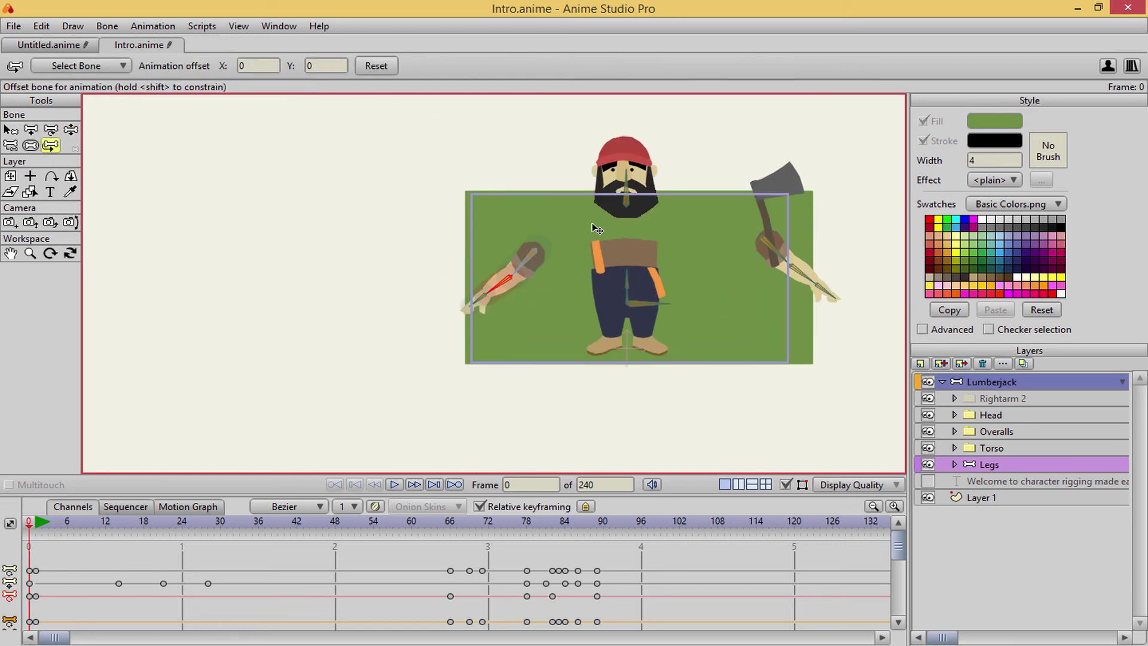
{"action": "scroll", "coordinate": [468, 229], "scroll_direction": "up", "scroll_amount": 3}
{"action": "scroll", "coordinate": [468, 229], "scroll_direction": "down", "scroll_amount": 5}
{"action": "scroll", "coordinate": [706, 236], "scroll_direction": "up", "scroll_amount": 4}
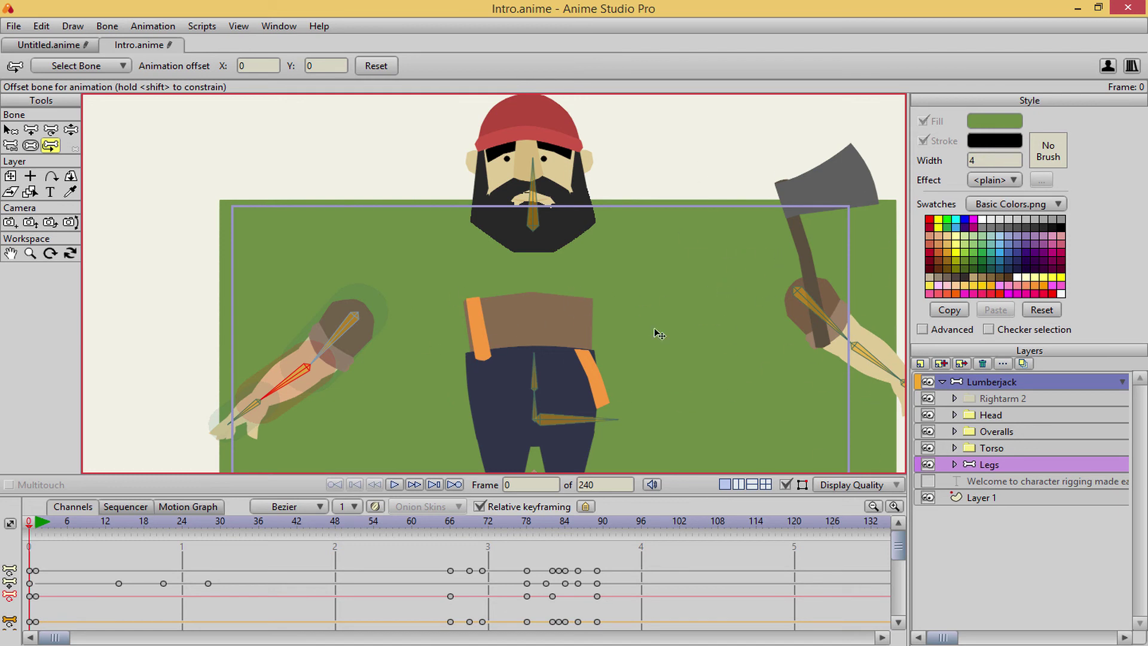
{"action": "scroll", "coordinate": [548, 396], "scroll_direction": "down", "scroll_amount": 2}
{"action": "scroll", "coordinate": [556, 192], "scroll_direction": "up", "scroll_amount": 4}
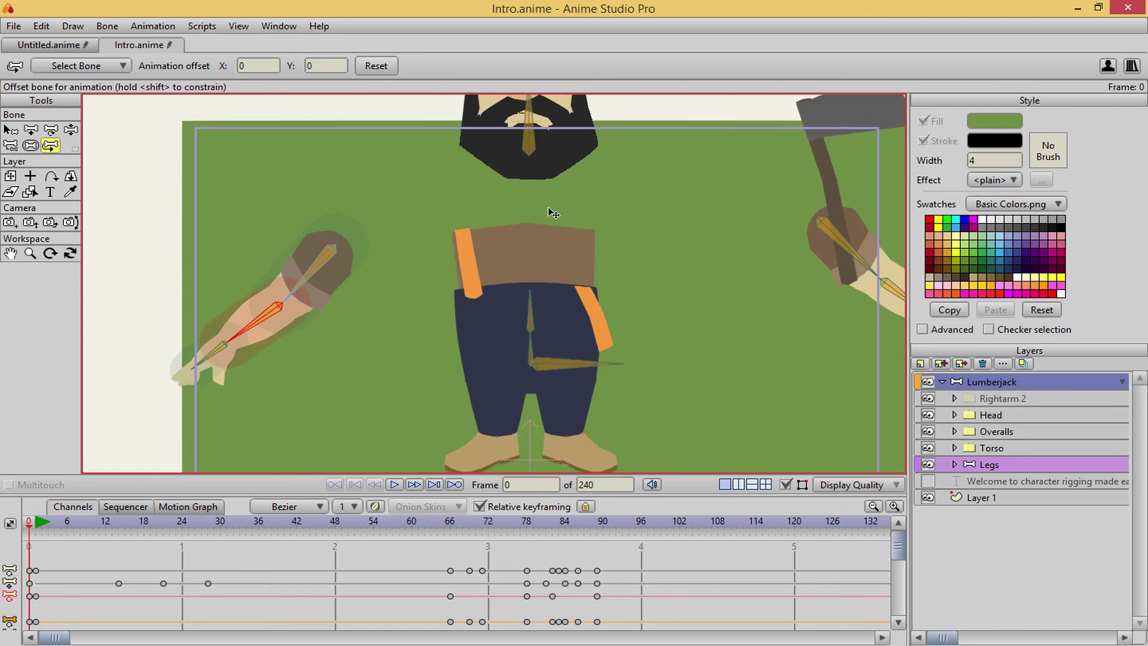
{"action": "scroll", "coordinate": [547, 223], "scroll_direction": "down", "scroll_amount": 3}
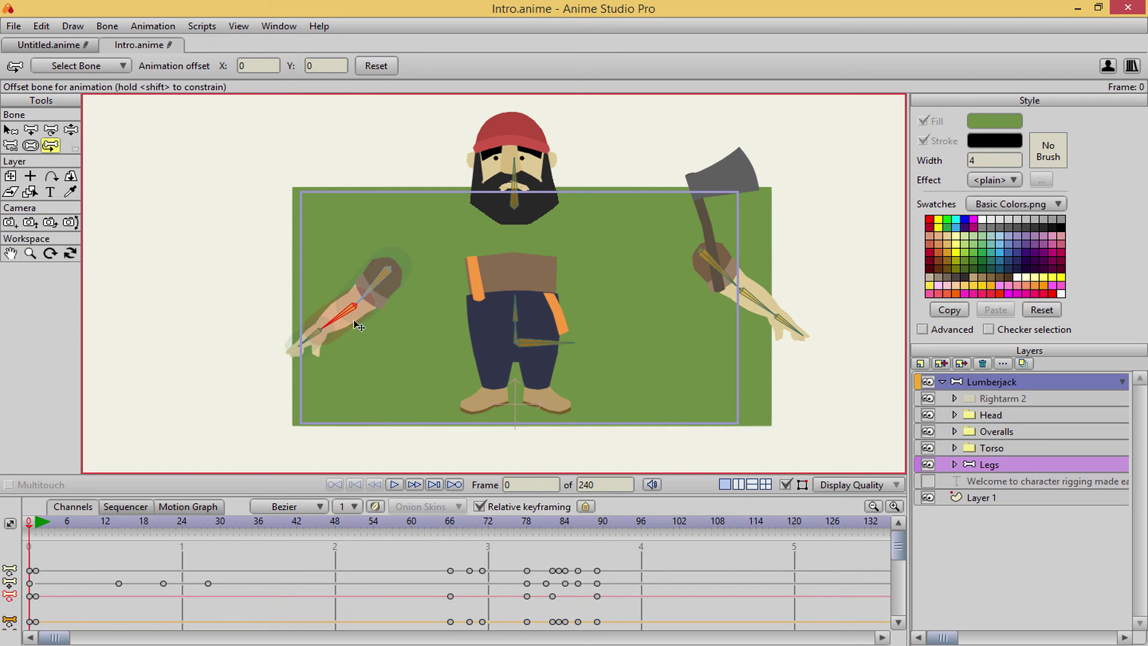
Undo the left arm's last pose and return to the Untitled green-arm document.
{"action": "key", "text": "ctrl+z"}
{"action": "key", "text": "ctrl+z"}
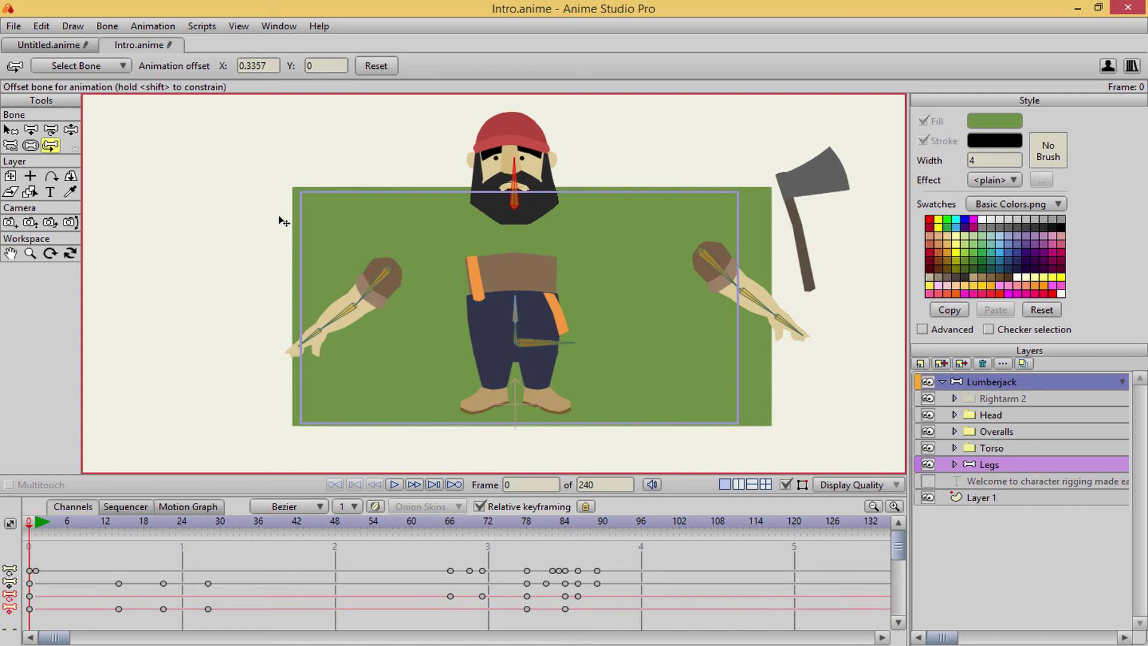
{"action": "left_click", "coordinate": [49, 44]}
{"action": "scroll", "coordinate": [546, 341], "scroll_direction": "up", "scroll_amount": 3}
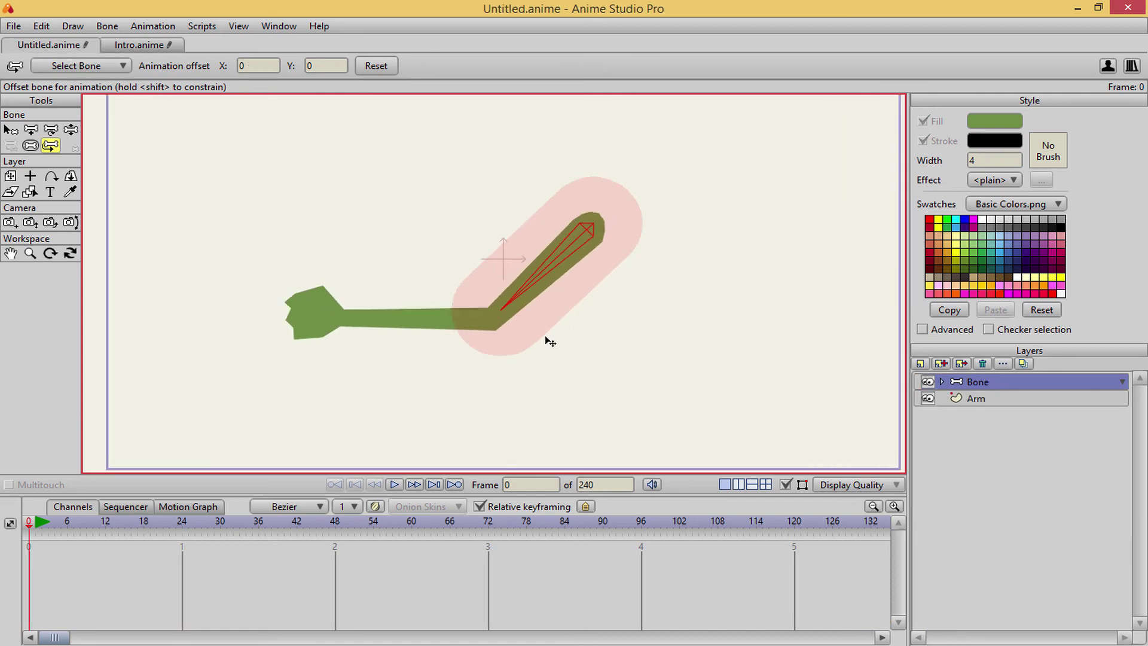
Slide the green arm's bone toward the elbow and back to the tip, then return to Intro.anime.
{"action": "scroll", "coordinate": [556, 341], "scroll_direction": "up", "scroll_amount": 2}
{"action": "scroll", "coordinate": [636, 313], "scroll_direction": "up", "scroll_amount": 1}
{"action": "key", "text": "t"}
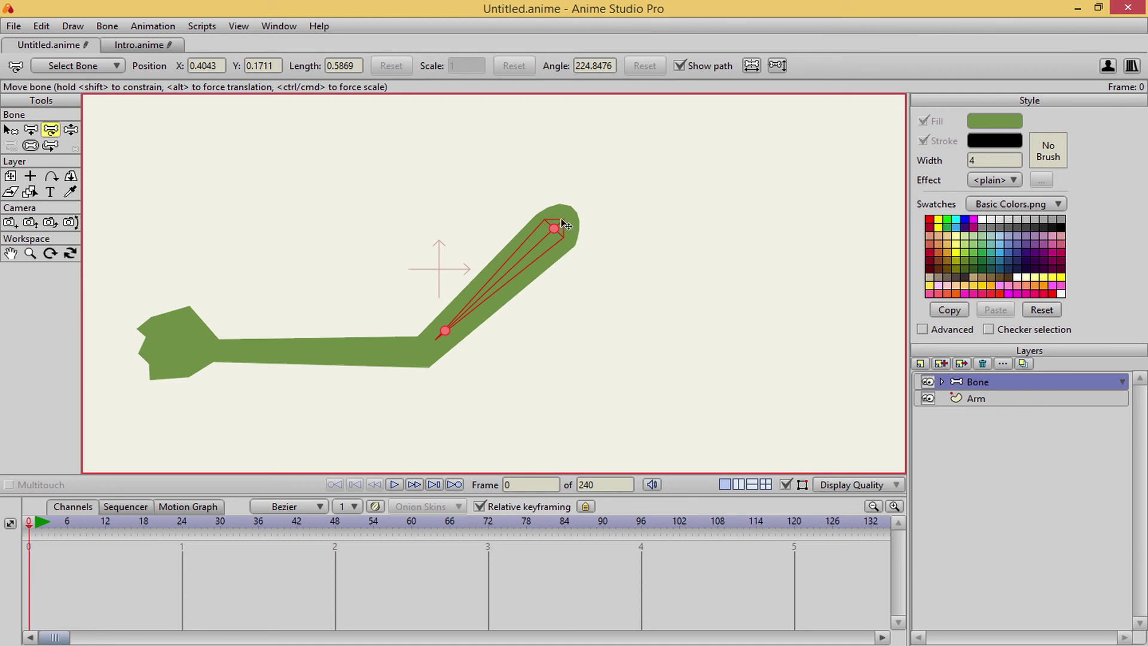
{"action": "left_click_drag", "start_coordinate": [554, 229], "coordinate": [517, 267]}
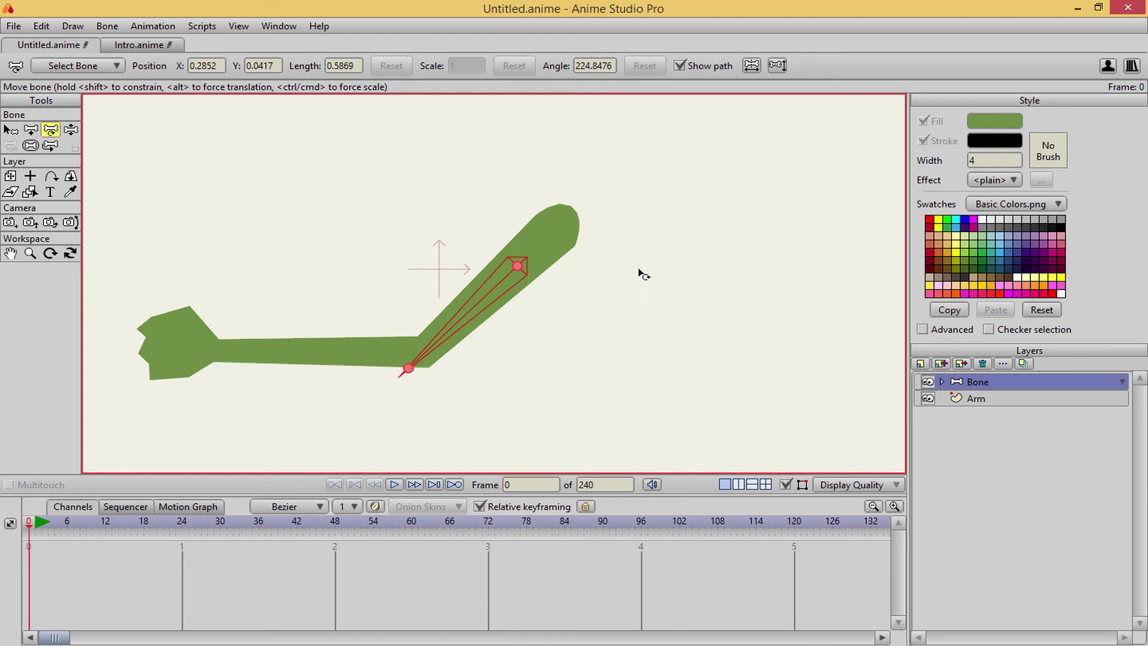
{"action": "left_click_drag", "start_coordinate": [517, 264], "coordinate": [570, 221]}
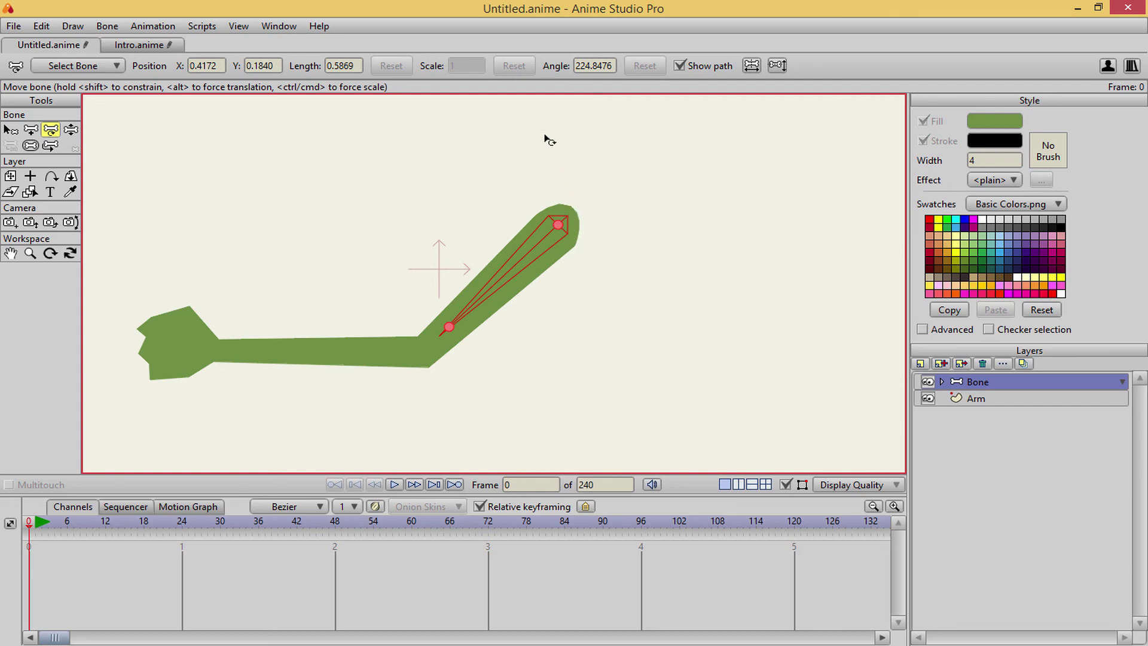
{"action": "left_click", "coordinate": [107, 49]}
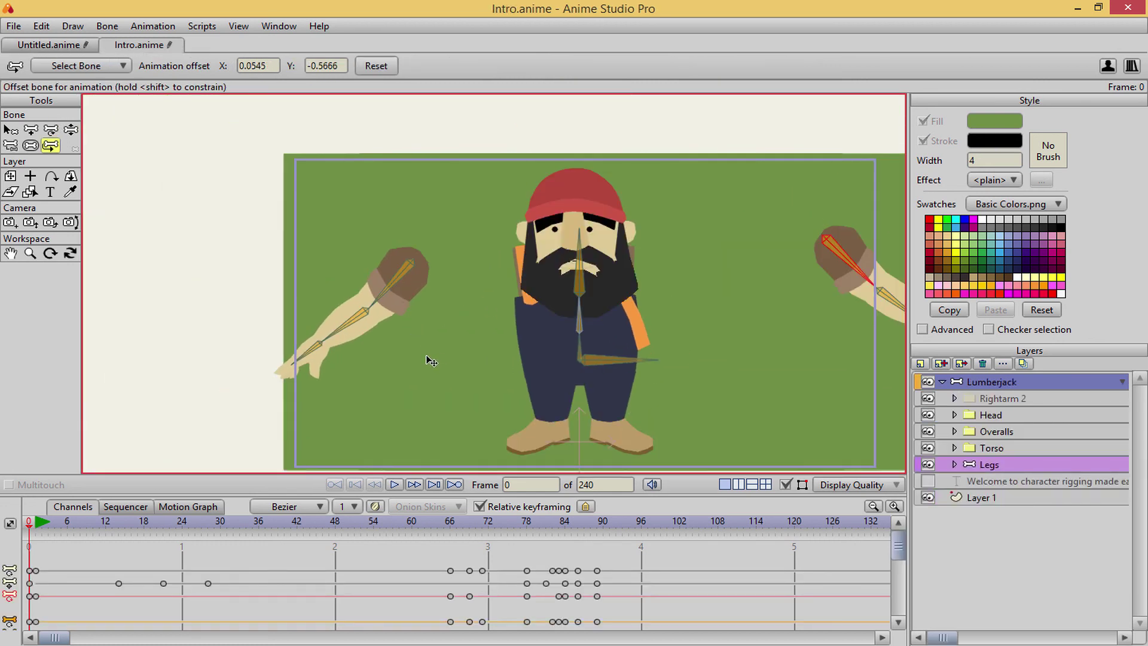
Swing the upper left arm down and out, then pose the left arm hanging down-left.
{"action": "scroll", "coordinate": [440, 317], "scroll_direction": "up", "scroll_amount": 5}
{"action": "key", "text": "t"}
{"action": "left_click", "coordinate": [625, 205]}
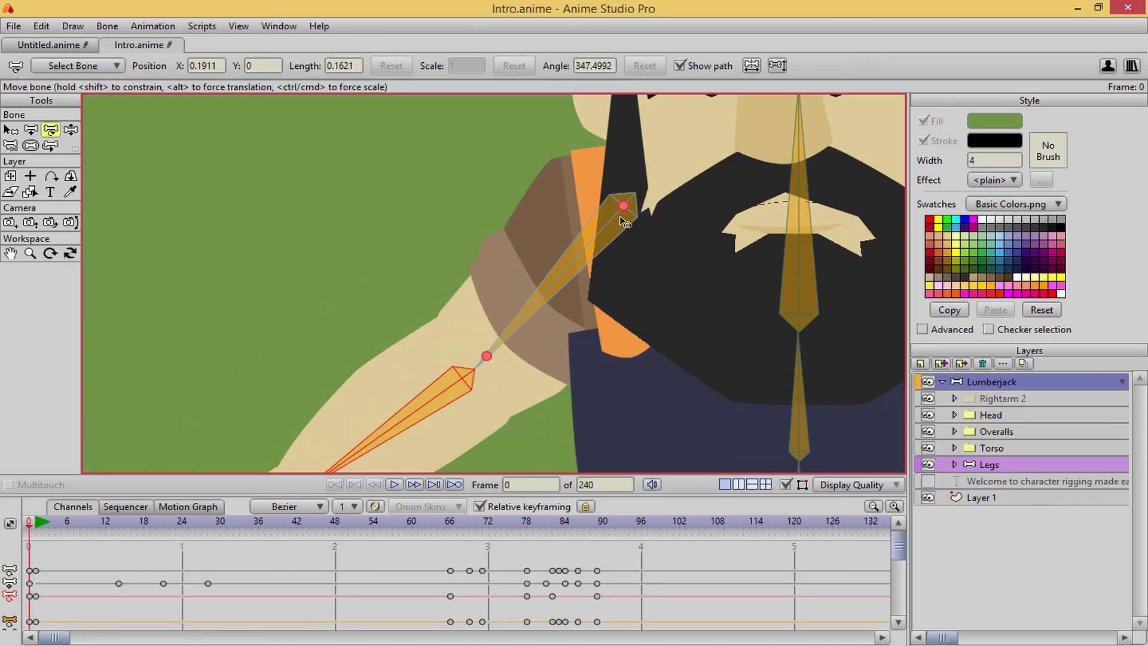
{"action": "left_click_drag", "start_coordinate": [625, 205], "coordinate": [602, 90]}
{"action": "key", "text": "z"}
{"action": "left_click_drag", "start_coordinate": [731, 67], "coordinate": [449, 330]}
Fit the whole frame into view and pan up over the character.
{"action": "key", "text": "ctrl+r"}
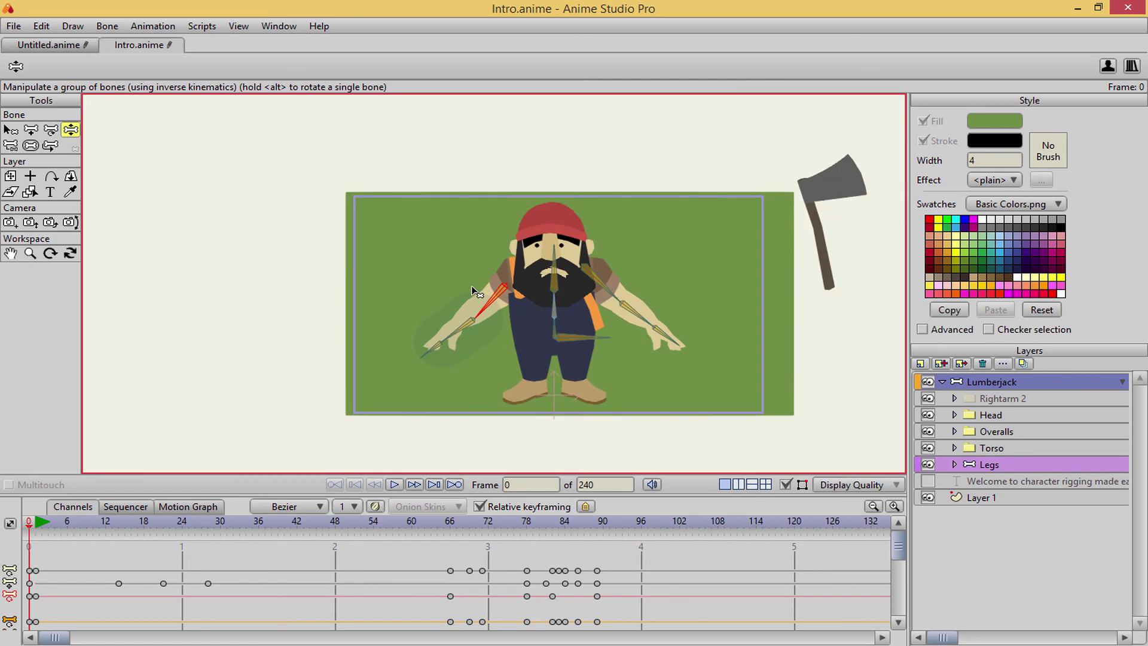
{"action": "scroll", "coordinate": [471, 285], "scroll_direction": "up", "scroll_amount": 2}
{"action": "scroll", "coordinate": [434, 264], "scroll_direction": "down", "scroll_amount": 1}
{"action": "left_click_drag", "start_coordinate": [436, 269], "coordinate": [468, 223]}
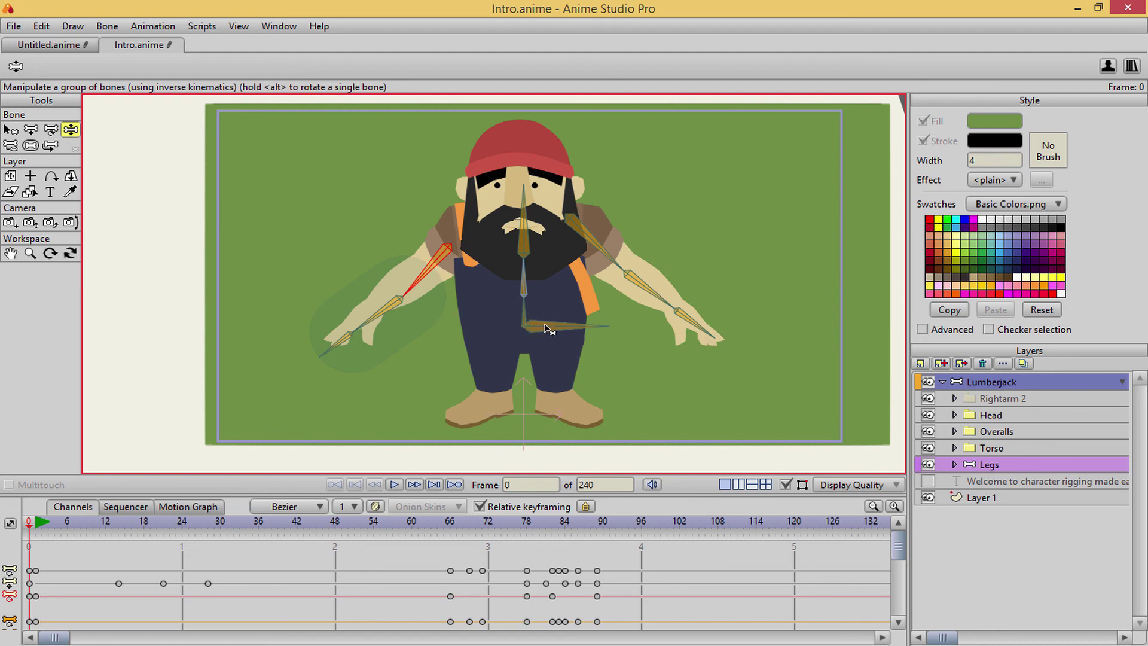
{"action": "scroll", "coordinate": [474, 235], "scroll_direction": "up", "scroll_amount": 1}
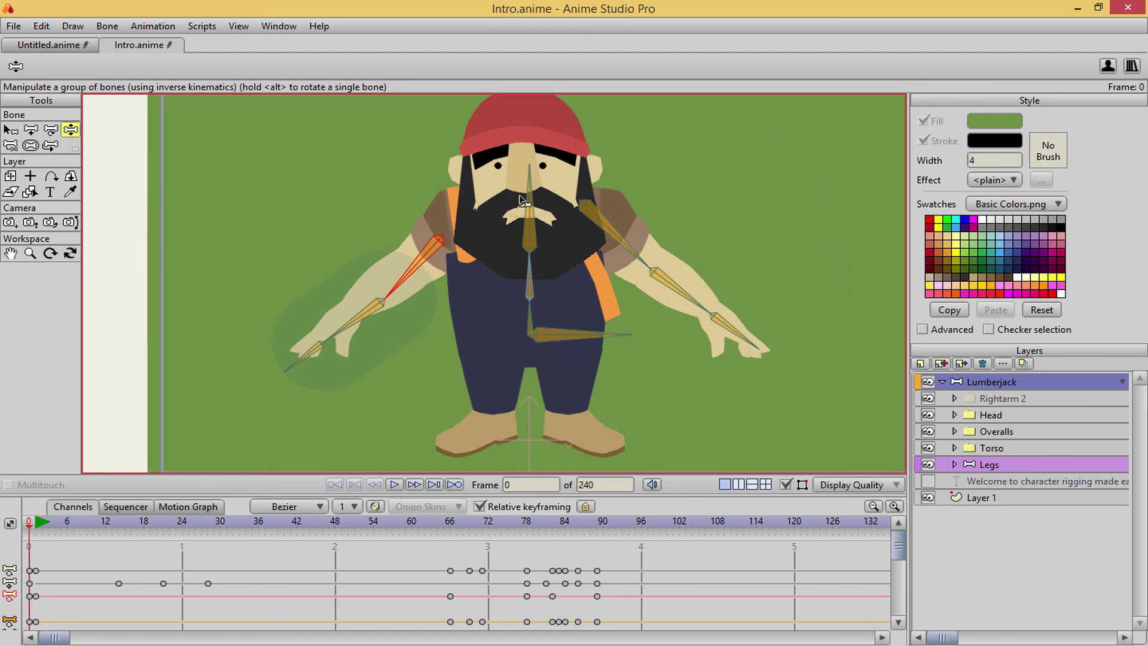
{"action": "scroll", "coordinate": [512, 243], "scroll_direction": "up", "scroll_amount": 1}
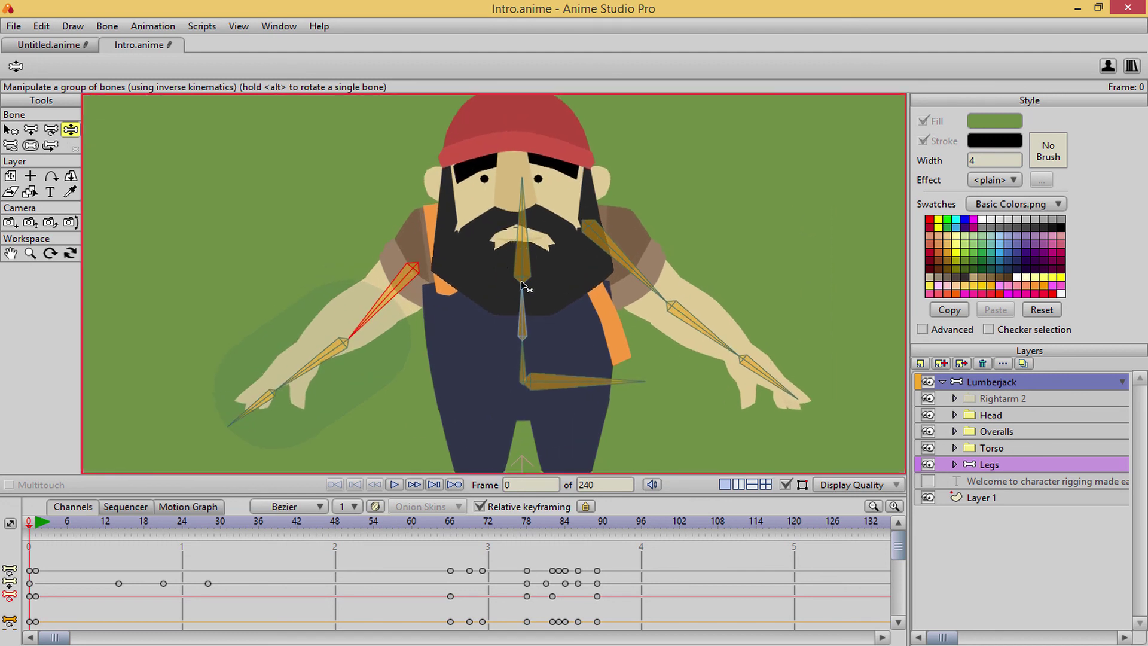